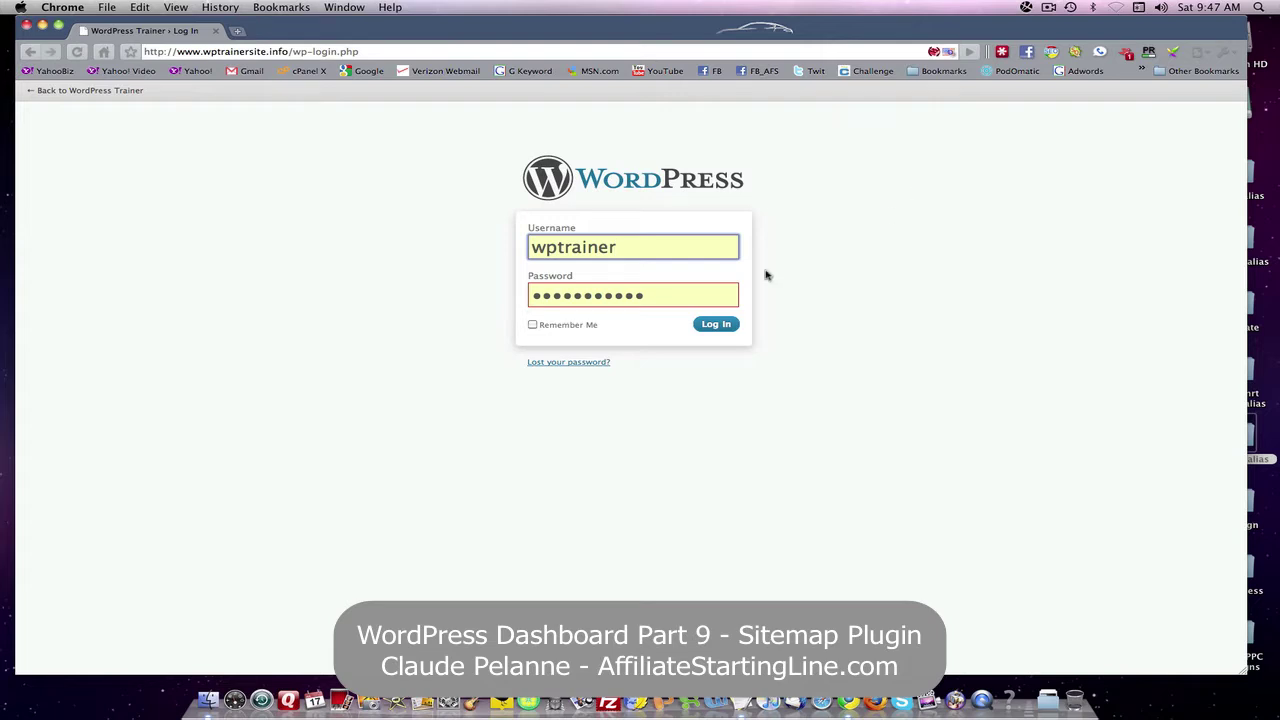
# Log in to the WordPress Trainer admin with the filled-in username and password.
pyautogui.click(716, 325)
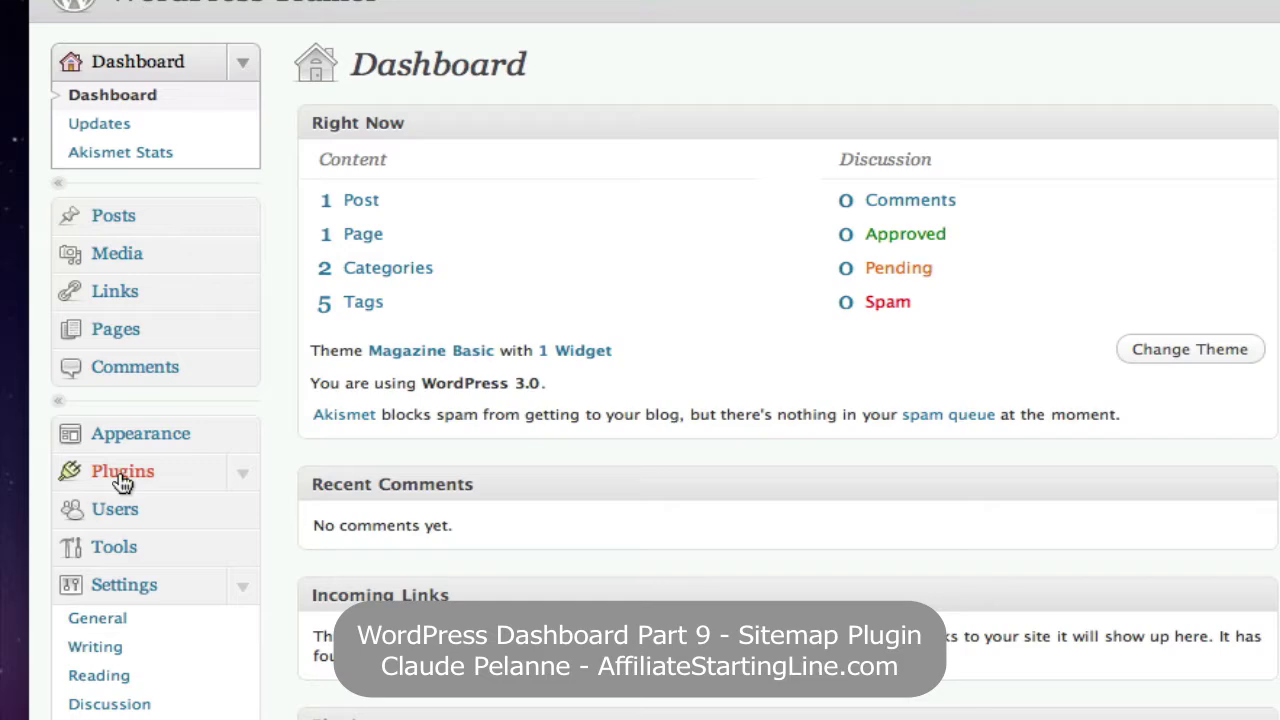
# Show the Plugins page listing the six installed plugins, four active and two inactive.
pyautogui.click(120, 480)
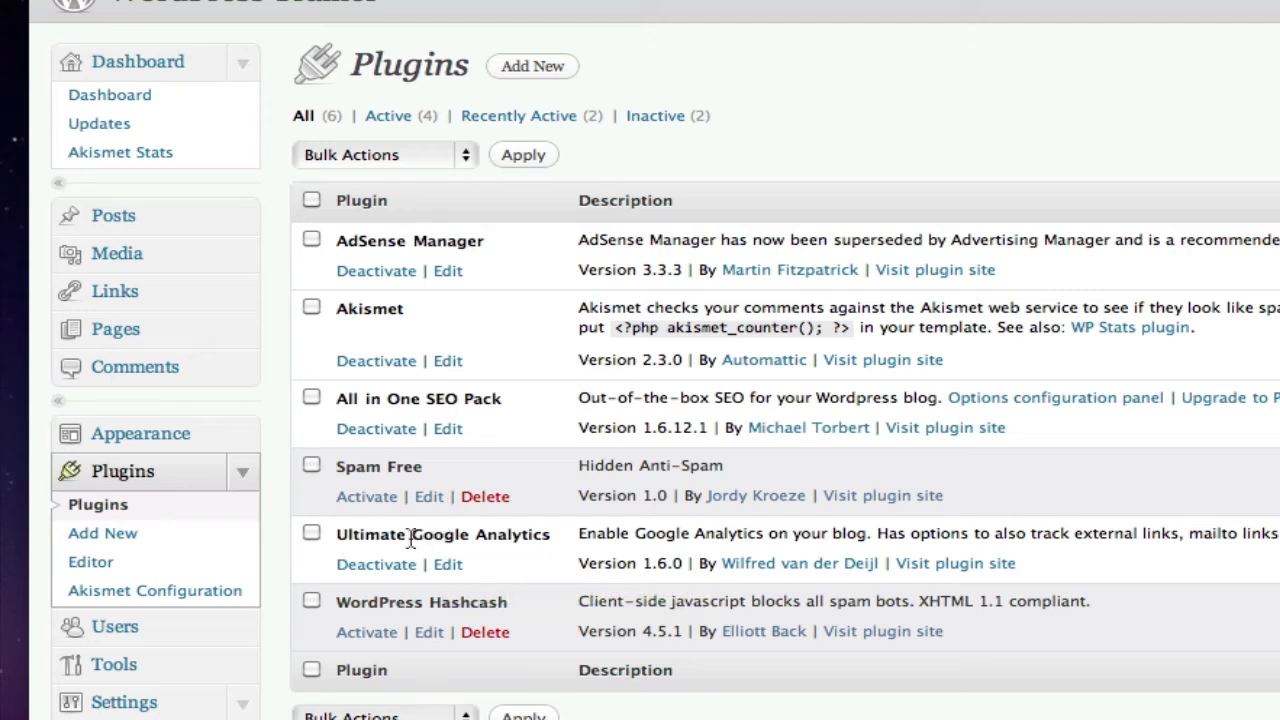
# Search the Add New plugin directory for 'sitemap'.
pyautogui.click(531, 70)
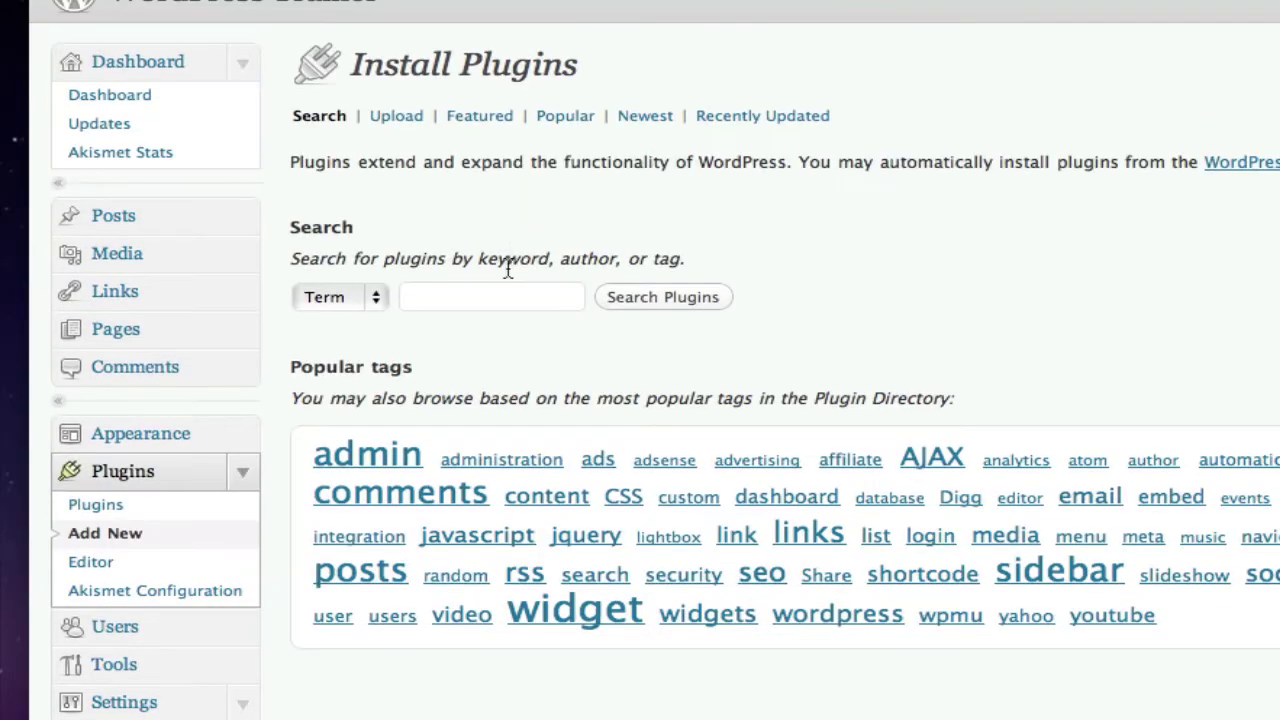
pyautogui.click(442, 292)
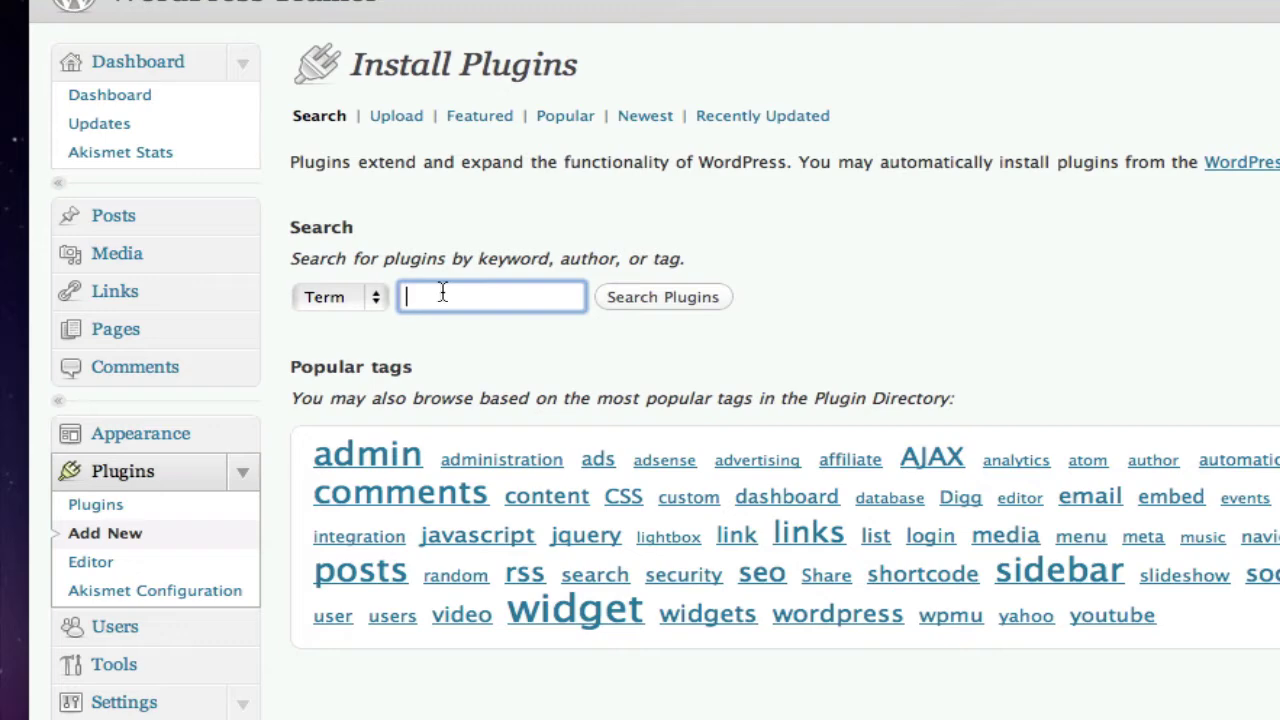
pyautogui.write('sitema')
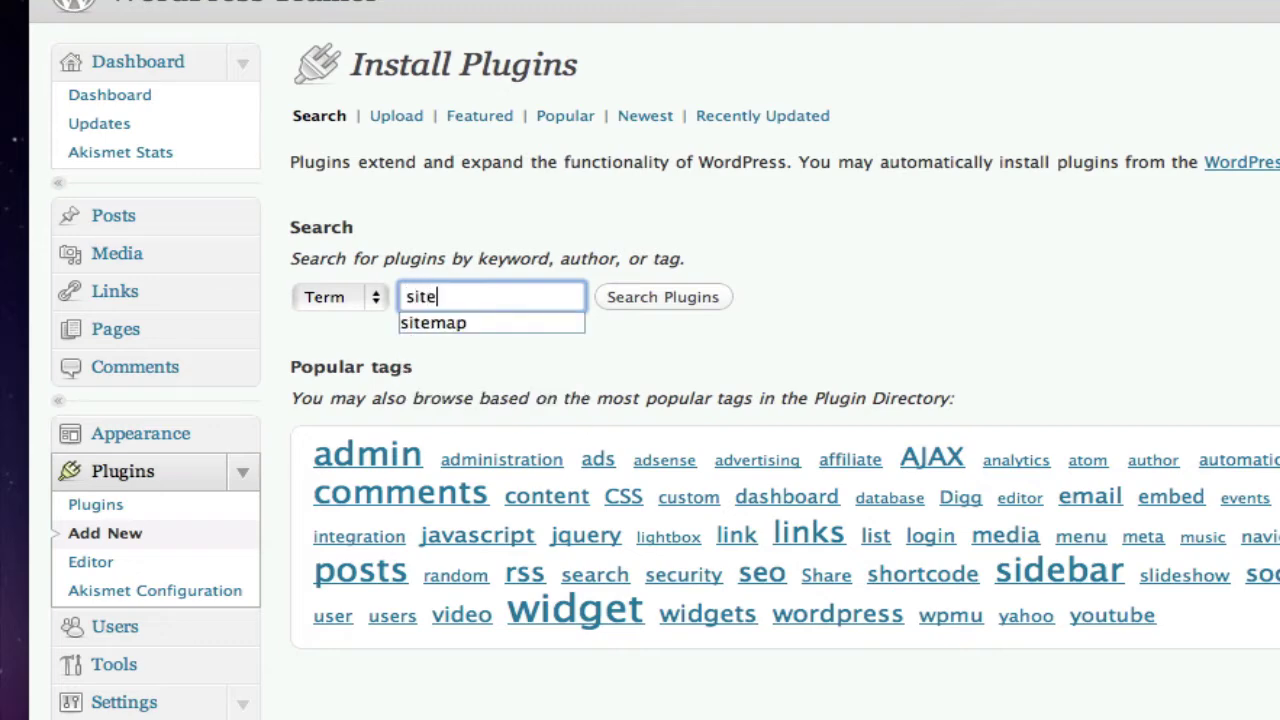
pyautogui.write('p')
pyautogui.press('Return')
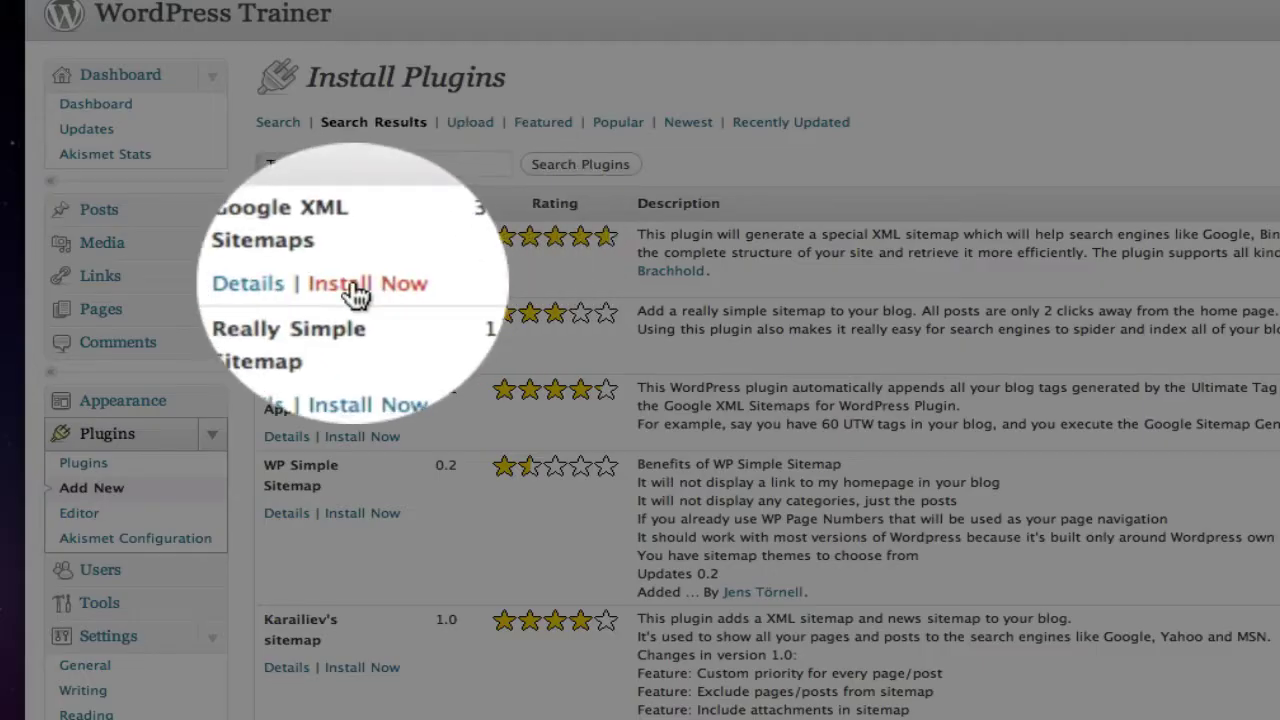
# Install Google XML Sitemaps 3.2.4 and review its XML Sitemap Generator settings page.
pyautogui.click(352, 283)
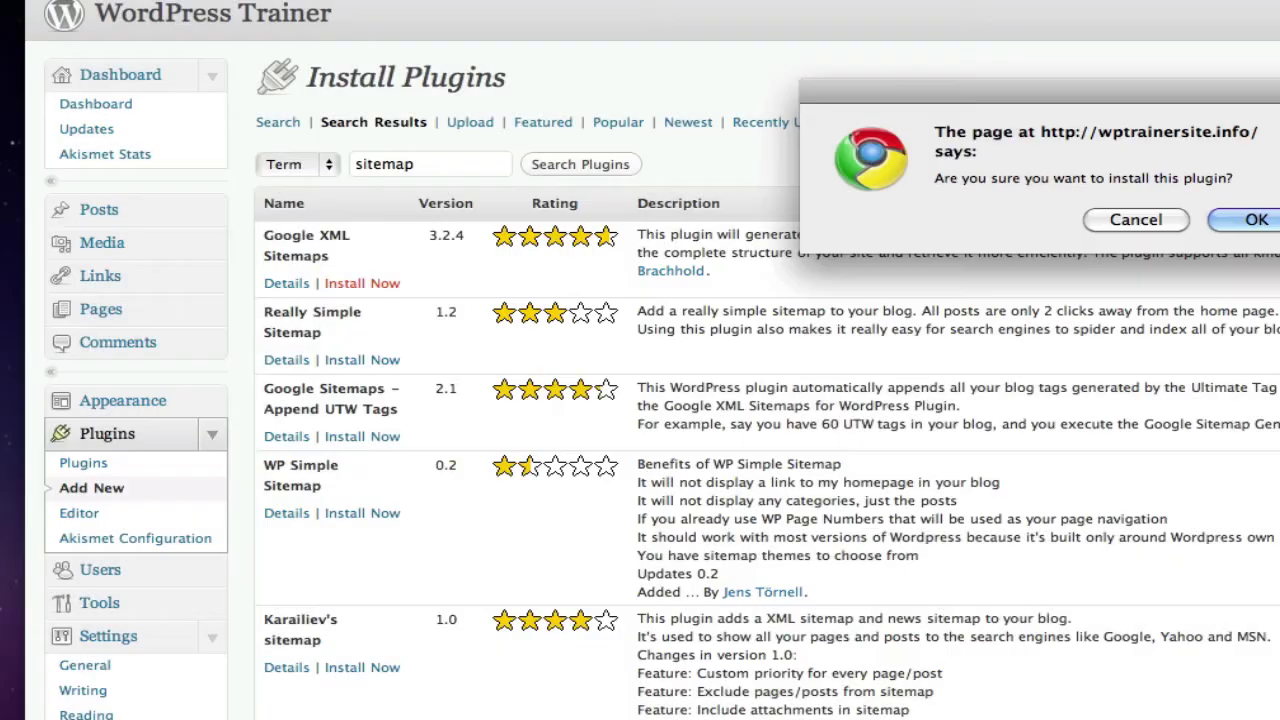
pyautogui.click(1234, 219)
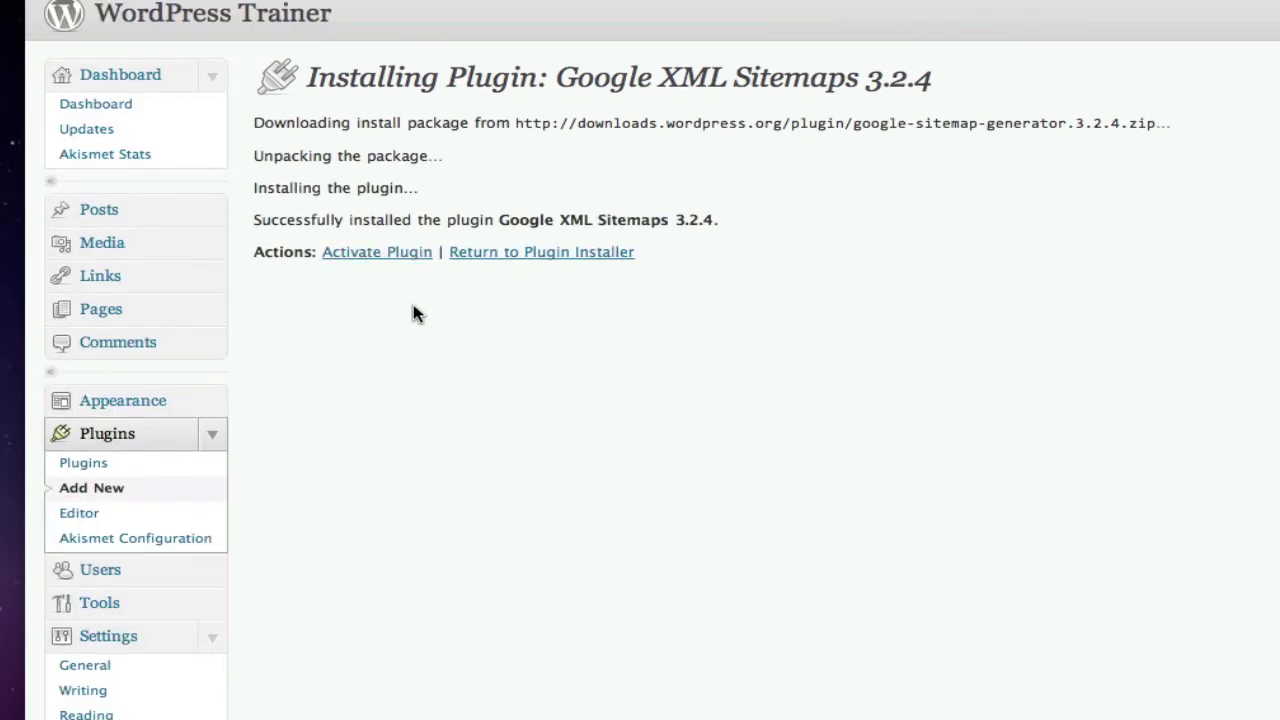
pyautogui.scroll(-4, 380, 180)
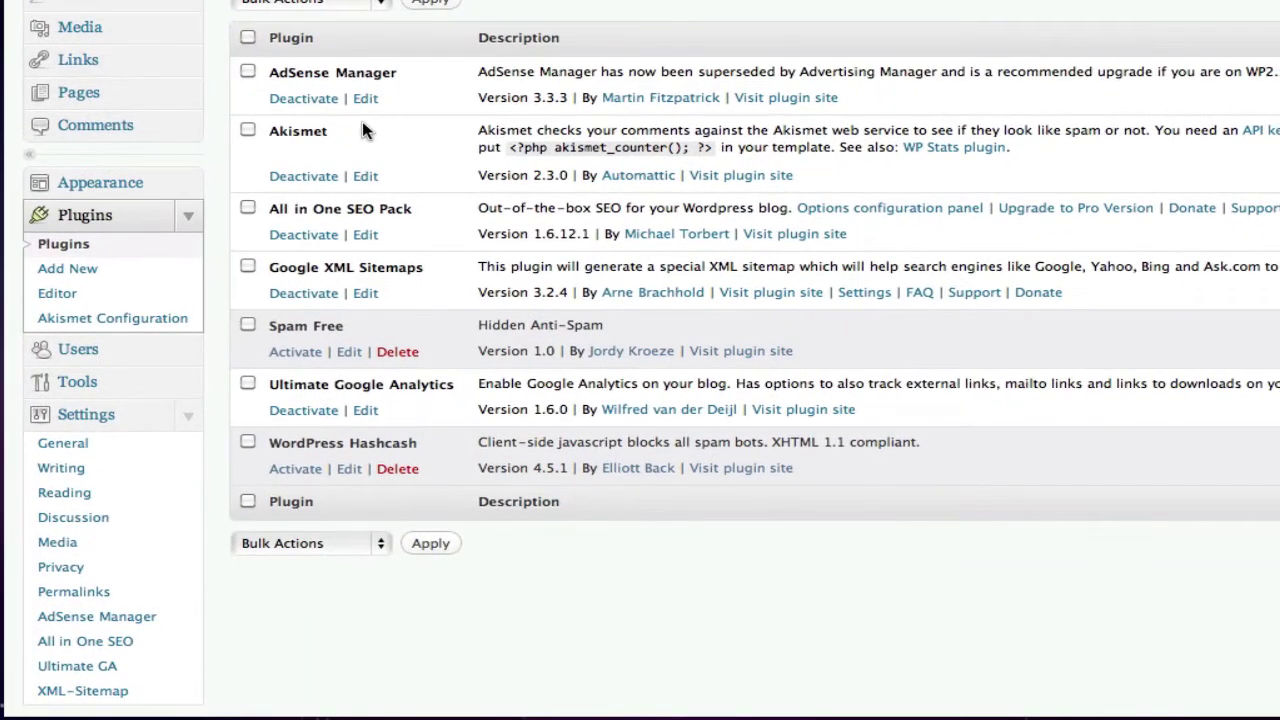
pyautogui.scroll(-2, 361, 130)
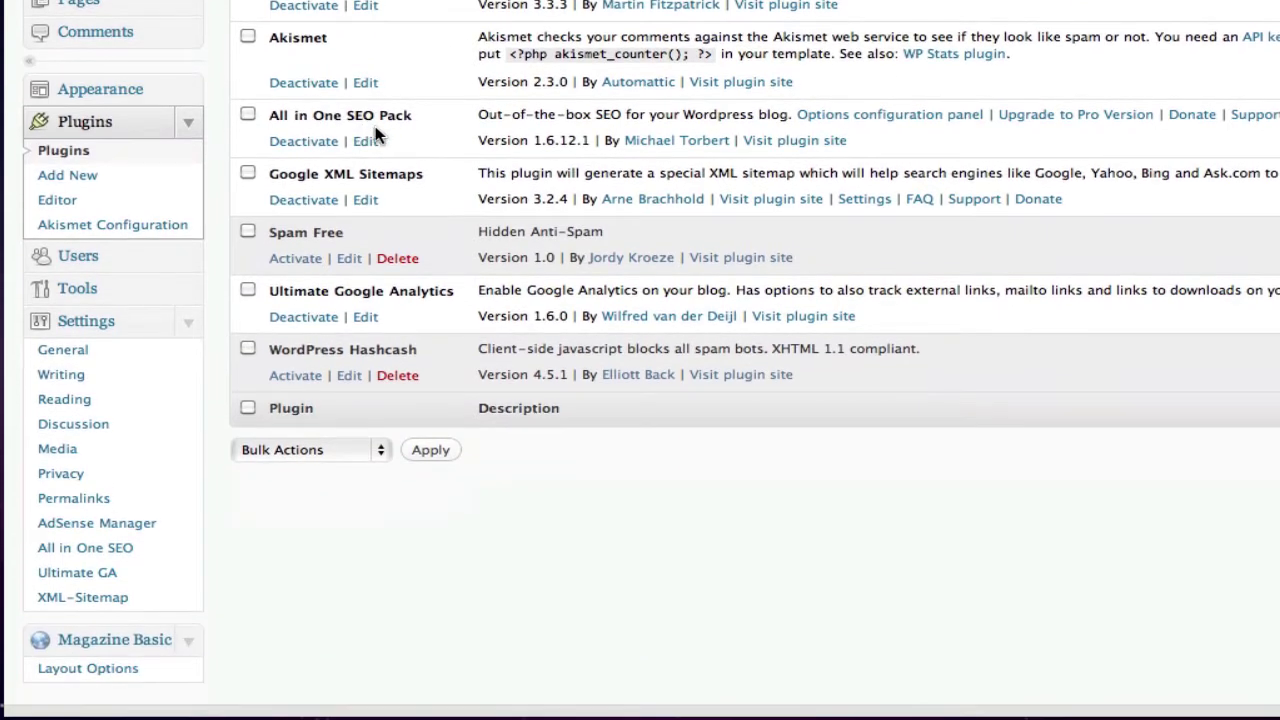
pyautogui.scroll(-1, 335, 178)
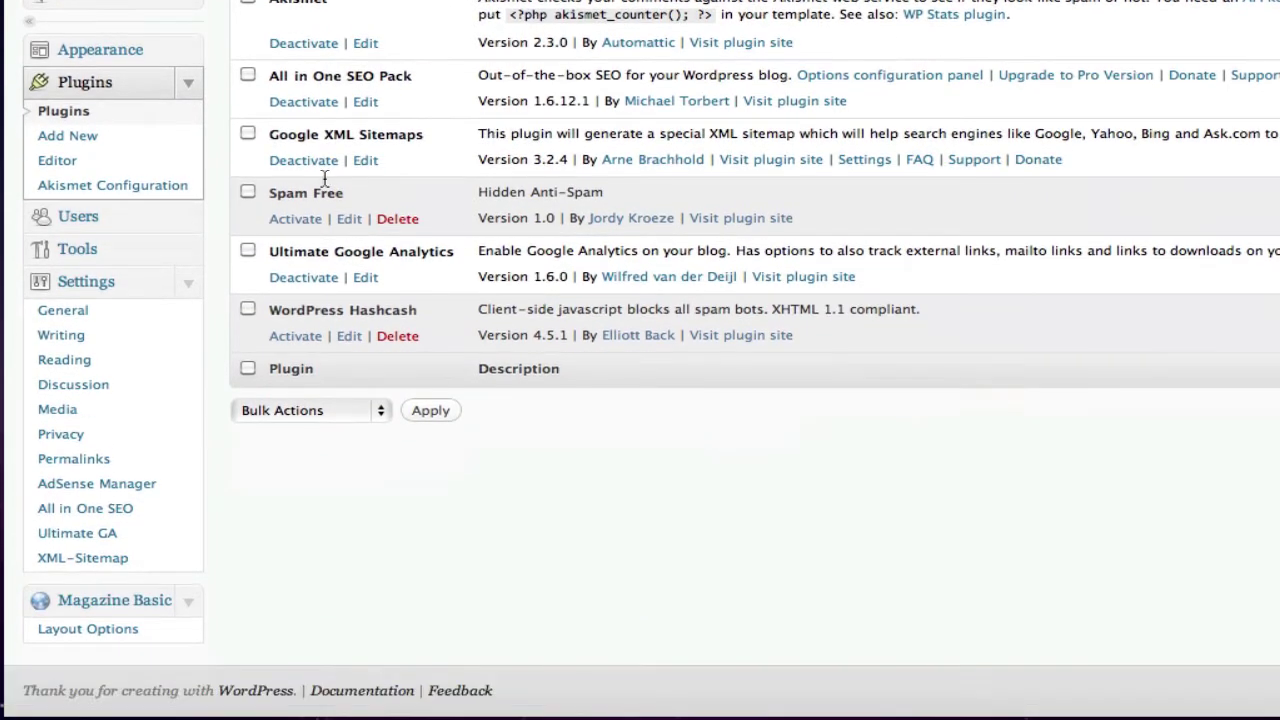
# Go to Settings > XML-Sitemap and enable Notify YAHOO about updates in Basic Options.
pyautogui.click(78, 558)
pyautogui.scroll(2, 750, 101)
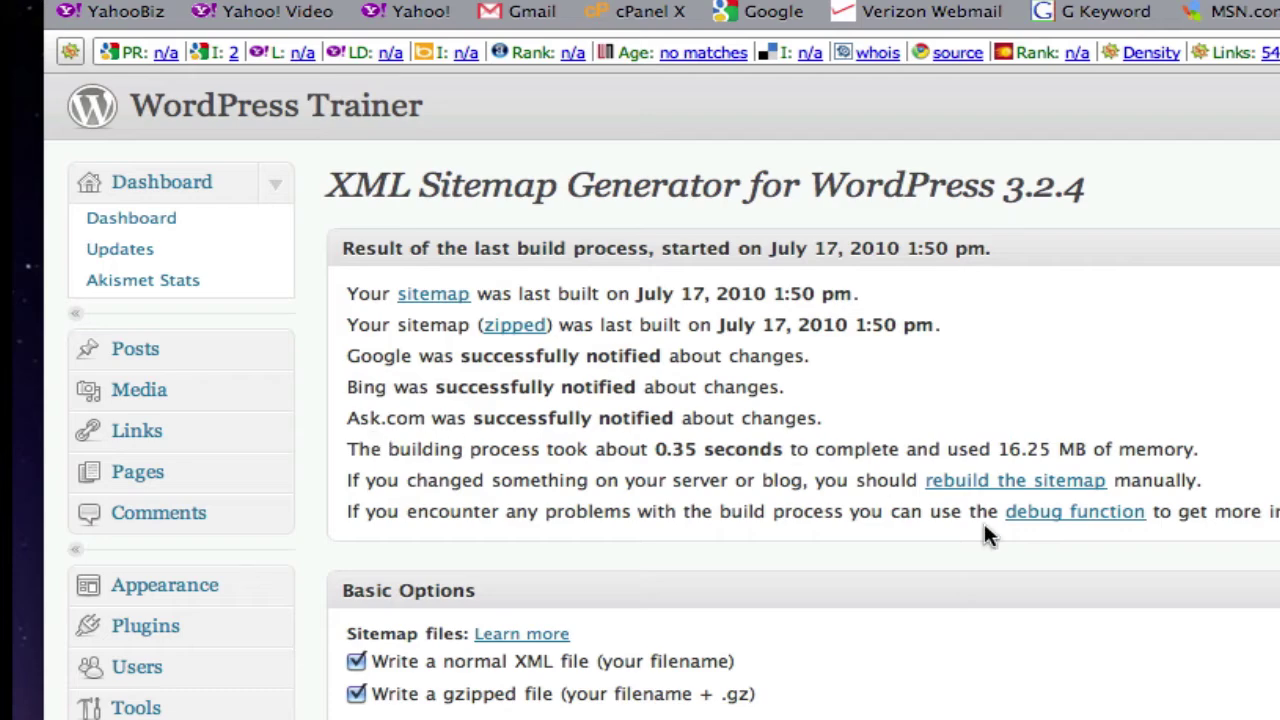
pyautogui.scroll(-3, 980, 600)
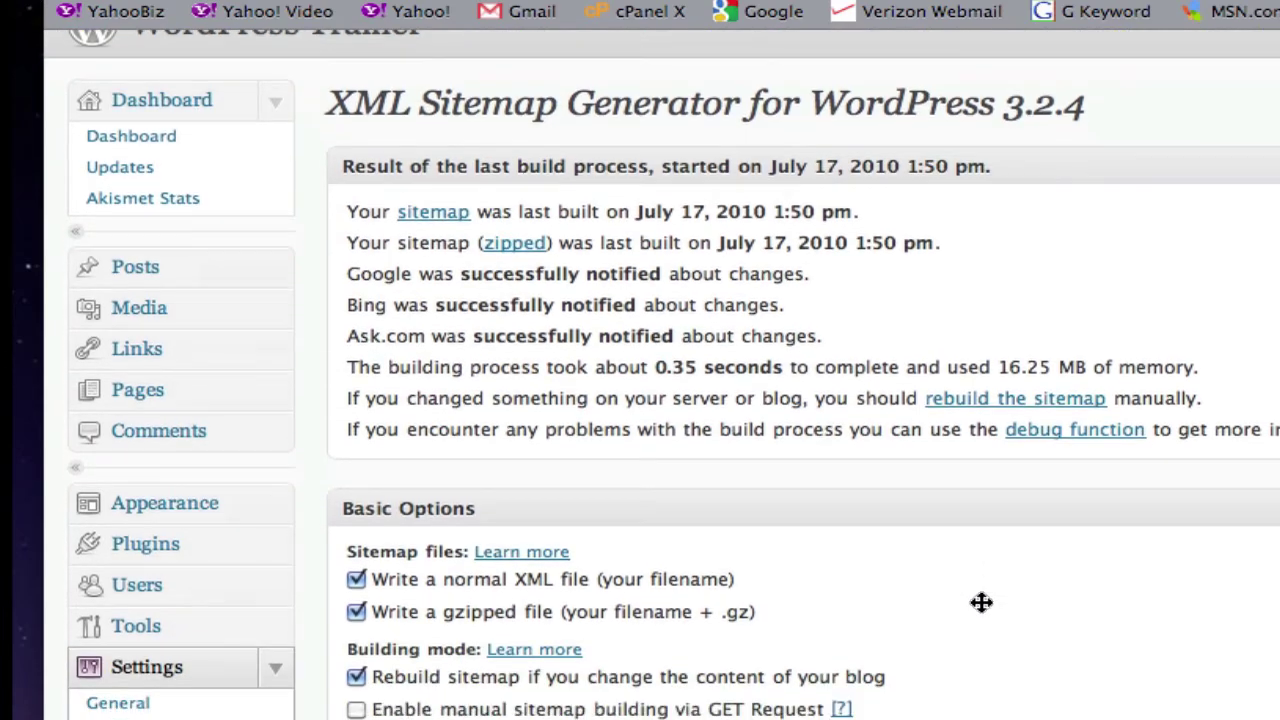
pyautogui.scroll(-3, 982, 600)
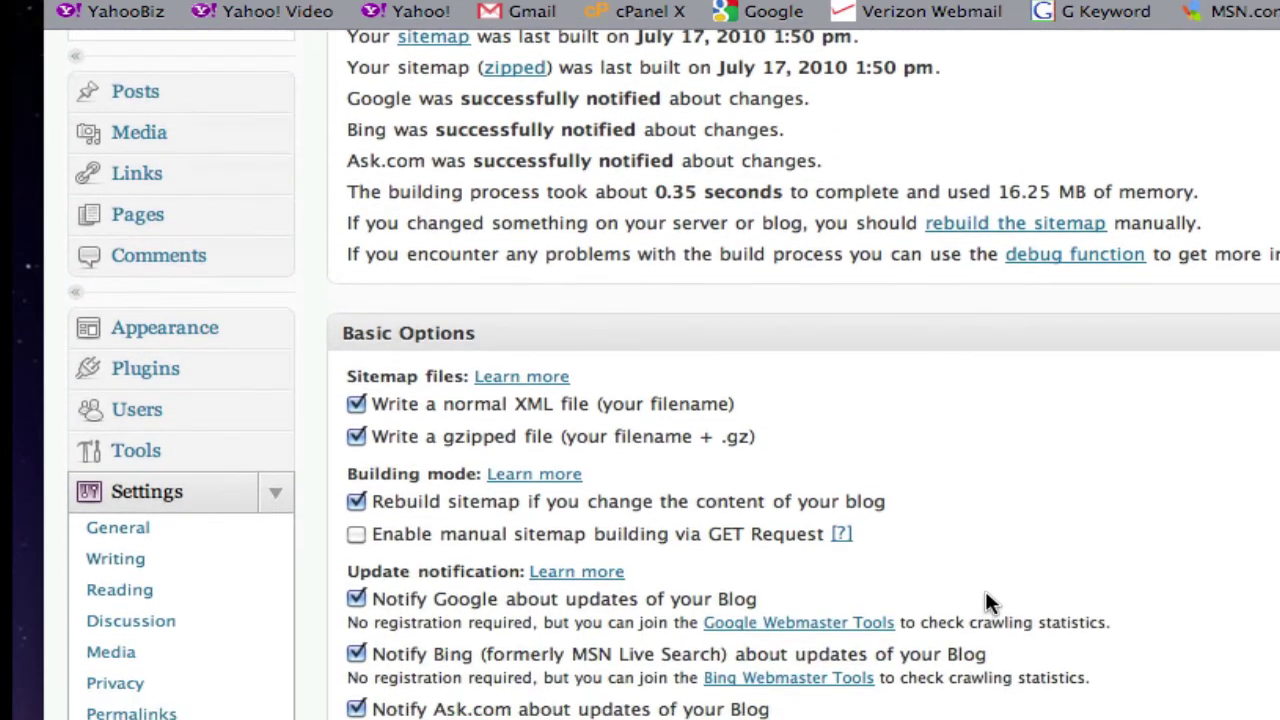
pyautogui.scroll(-3, 1153, 580)
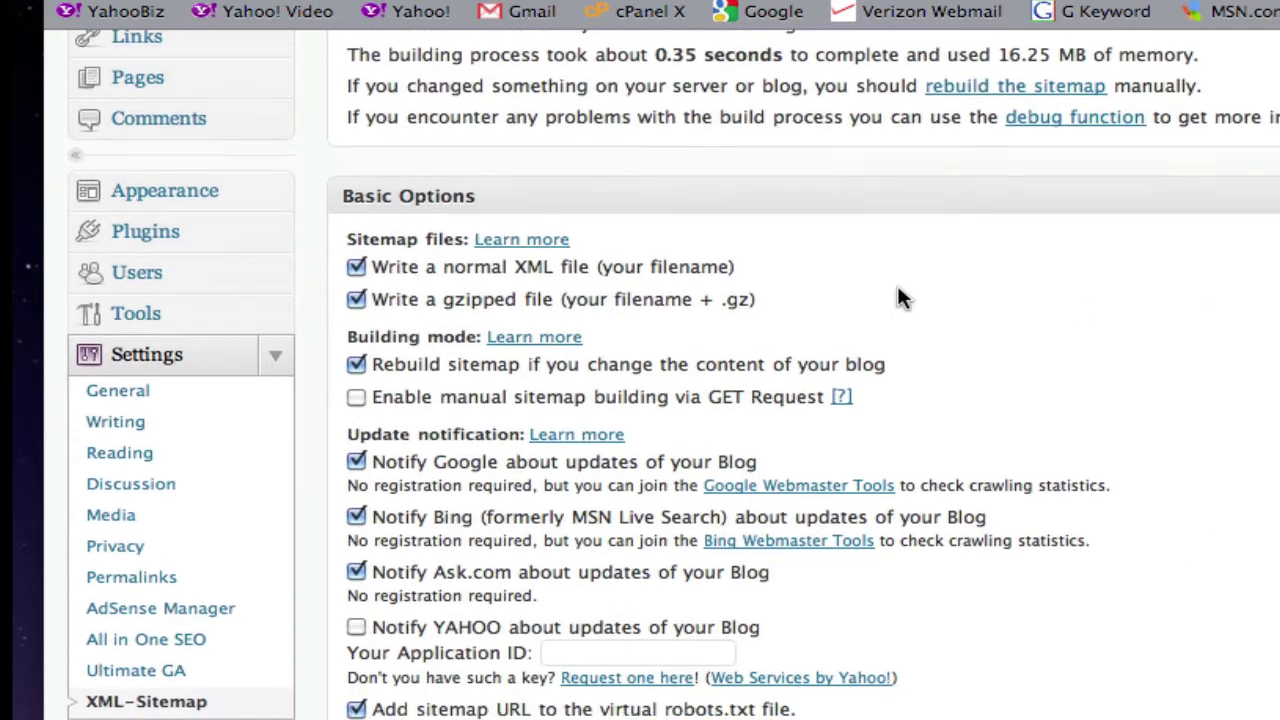
pyautogui.scroll(-2, 673, 374)
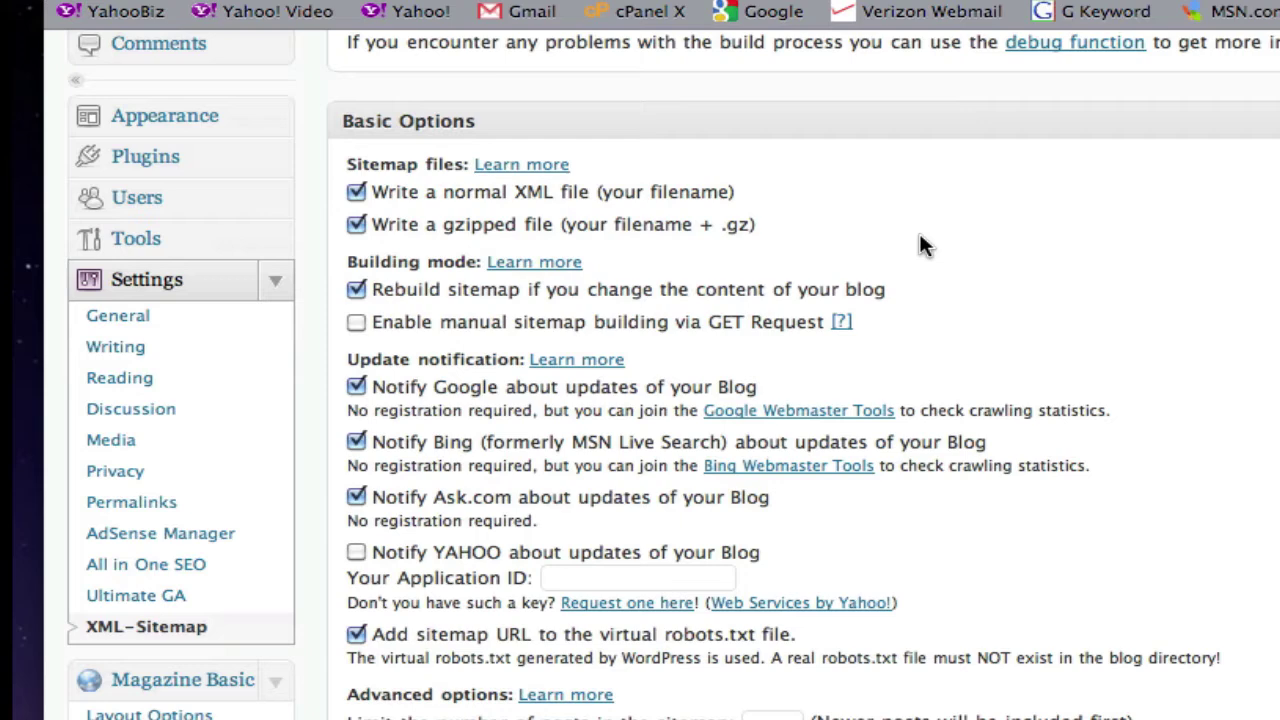
pyautogui.scroll(-2, 673, 376)
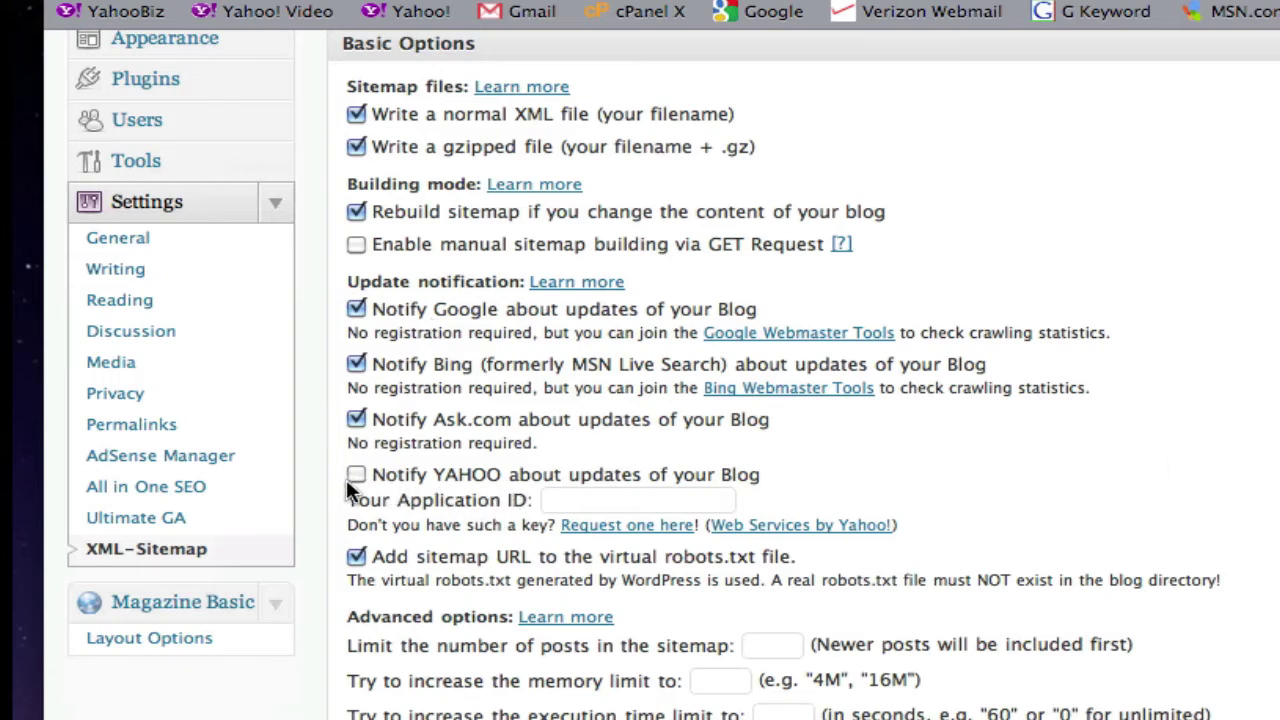
pyautogui.scroll(-5, 1240, 540)
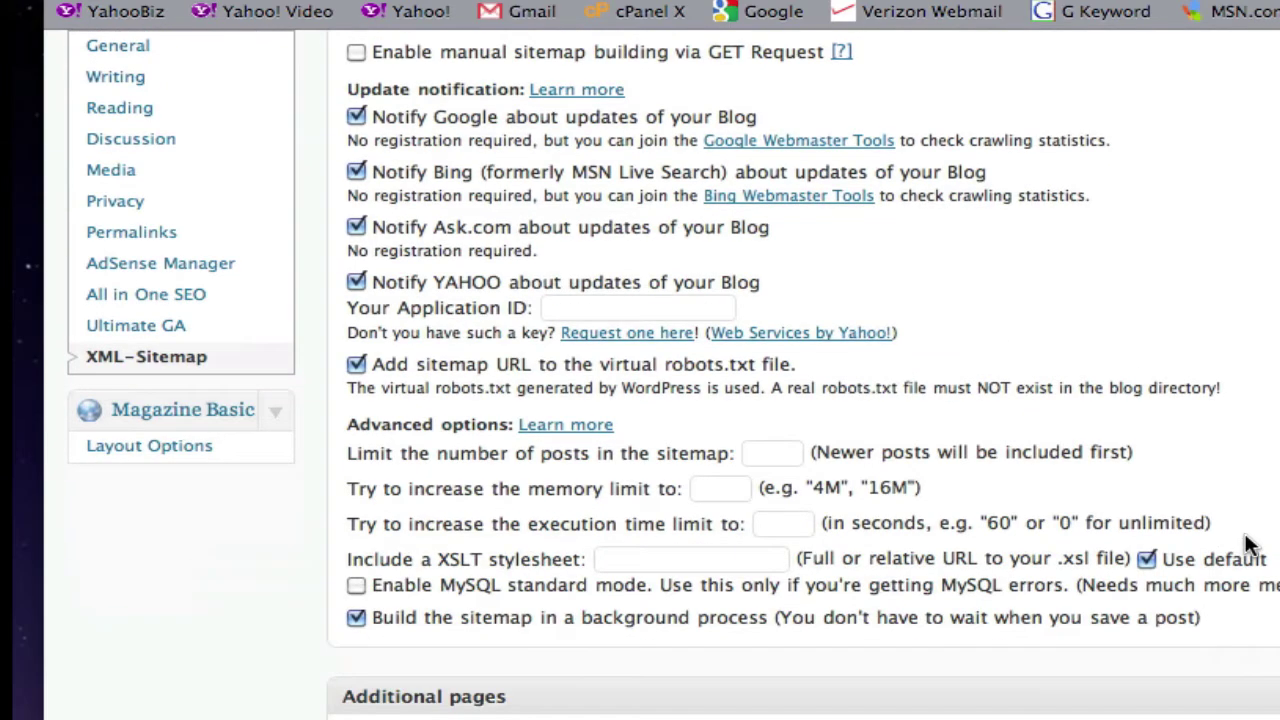
pyautogui.scroll(-2, 1250, 545)
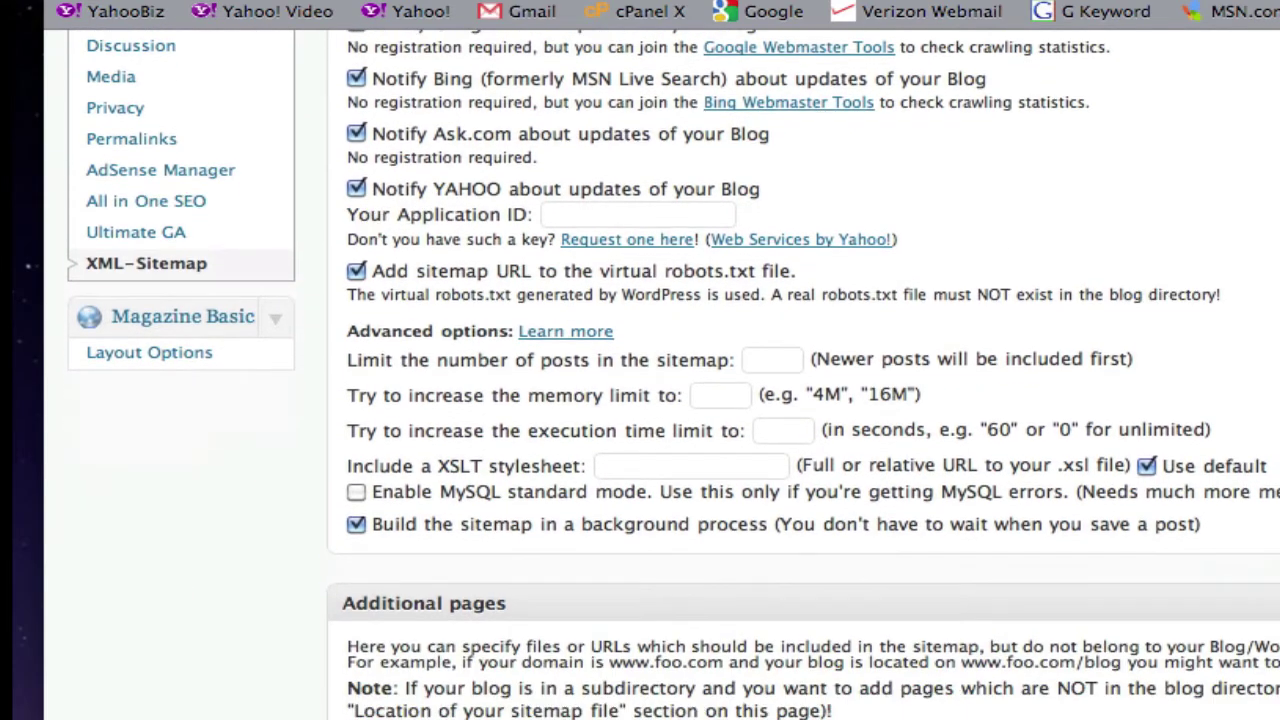
pyautogui.scroll(-10, 673, 374)
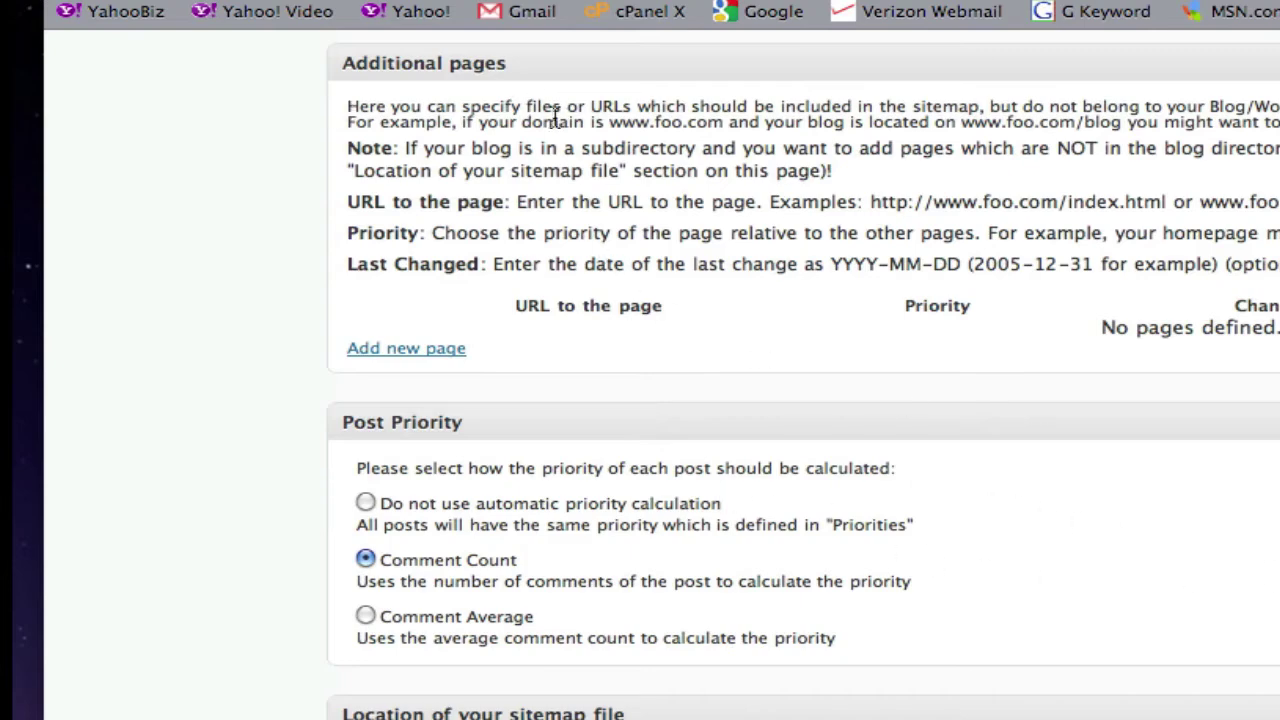
pyautogui.scroll(-12, 1170, 495)
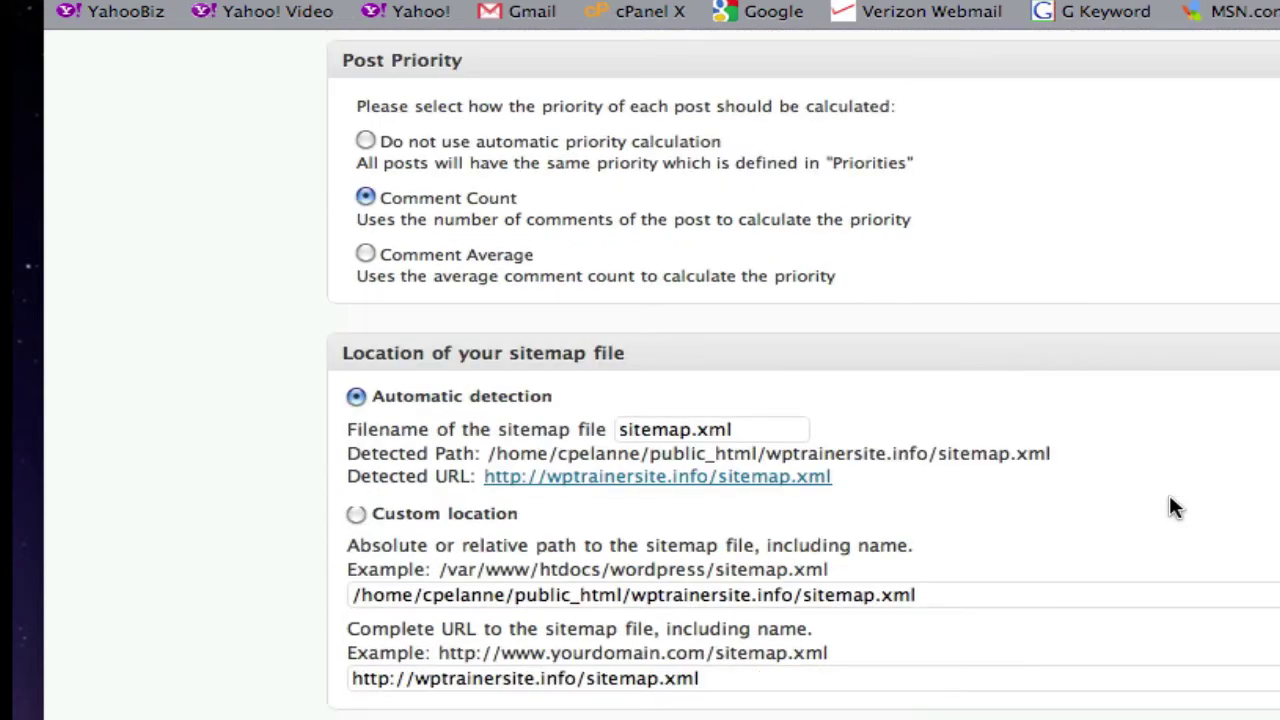
pyautogui.scroll(-4, 1169, 507)
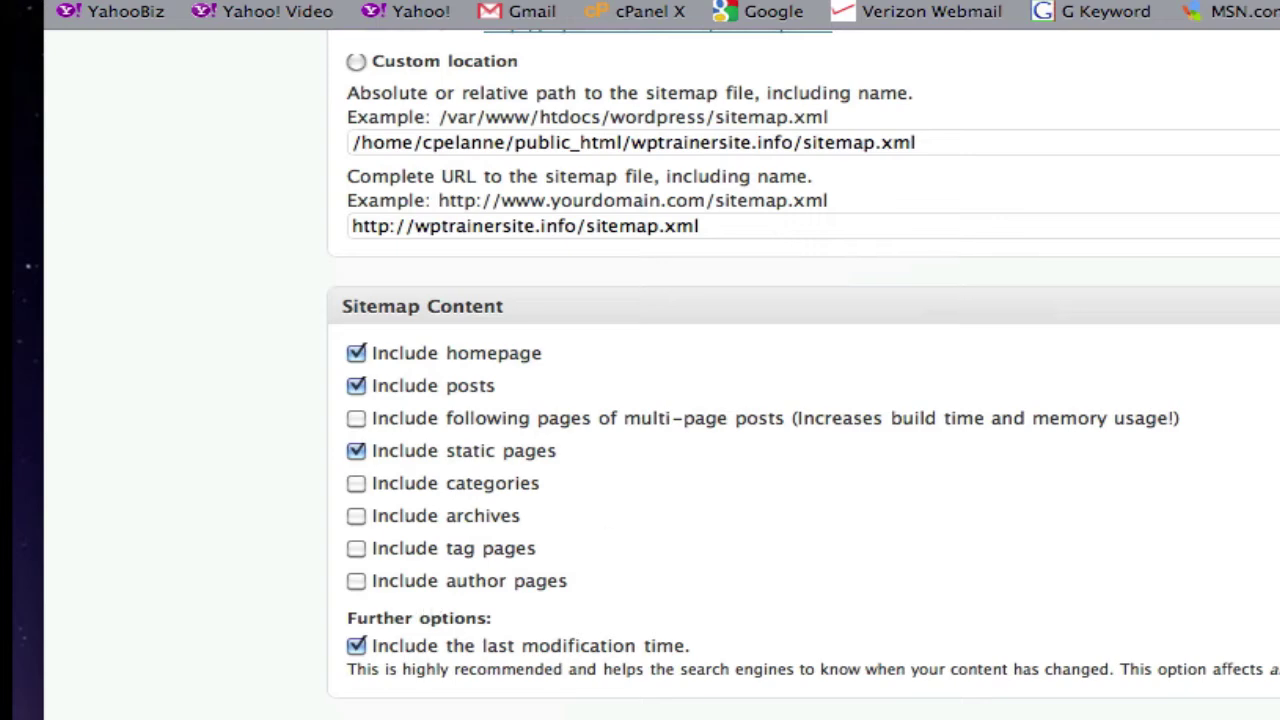
pyautogui.scroll(-5, 803, 374)
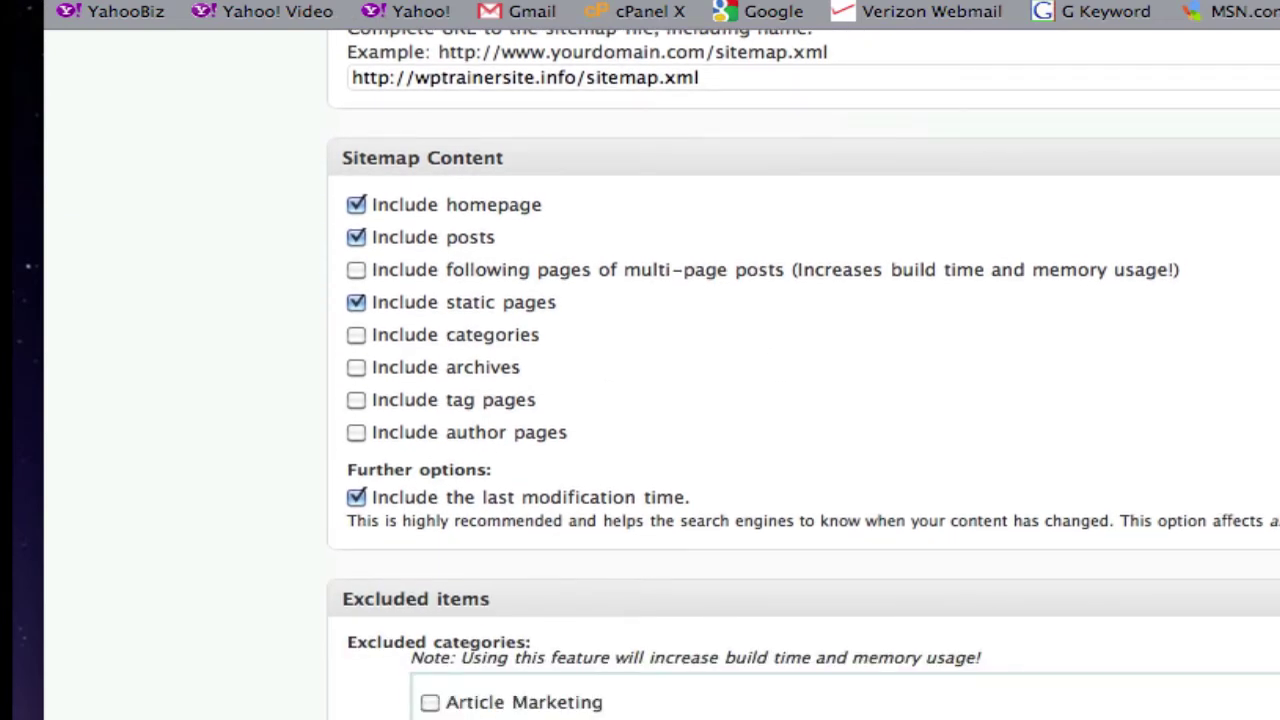
pyautogui.scroll(-2, 803, 374)
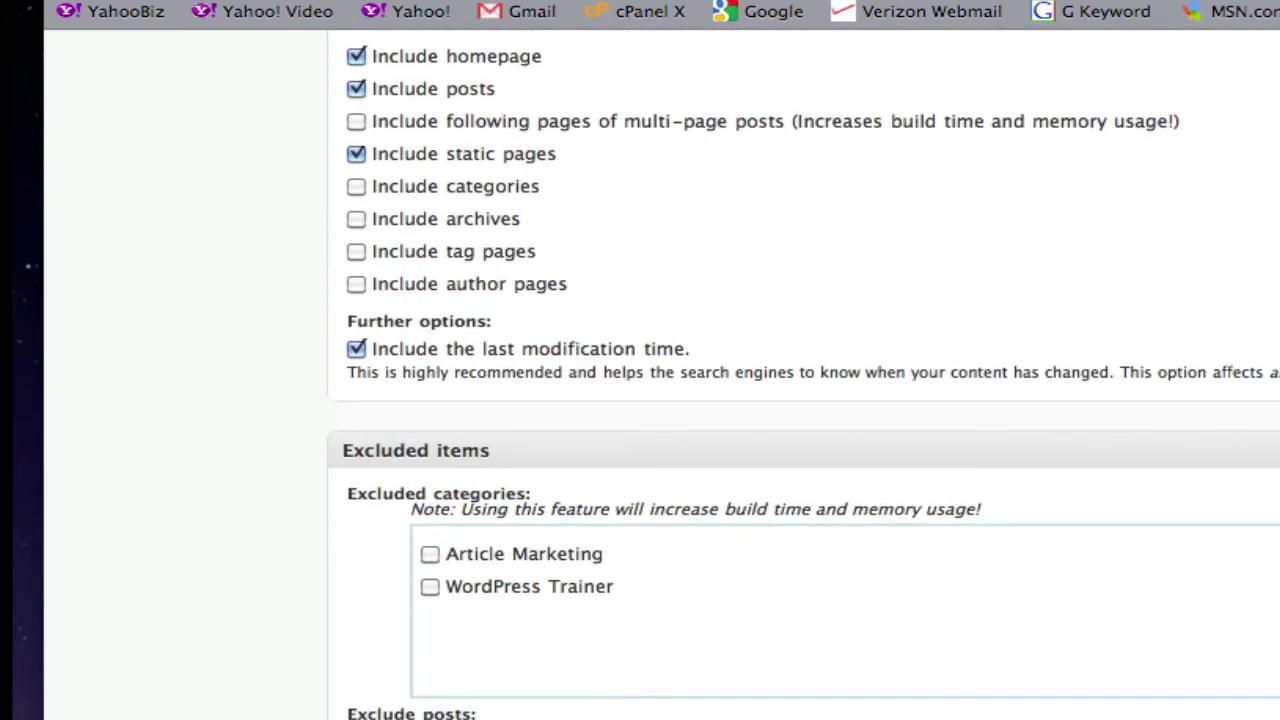
pyautogui.scroll(-5, 803, 374)
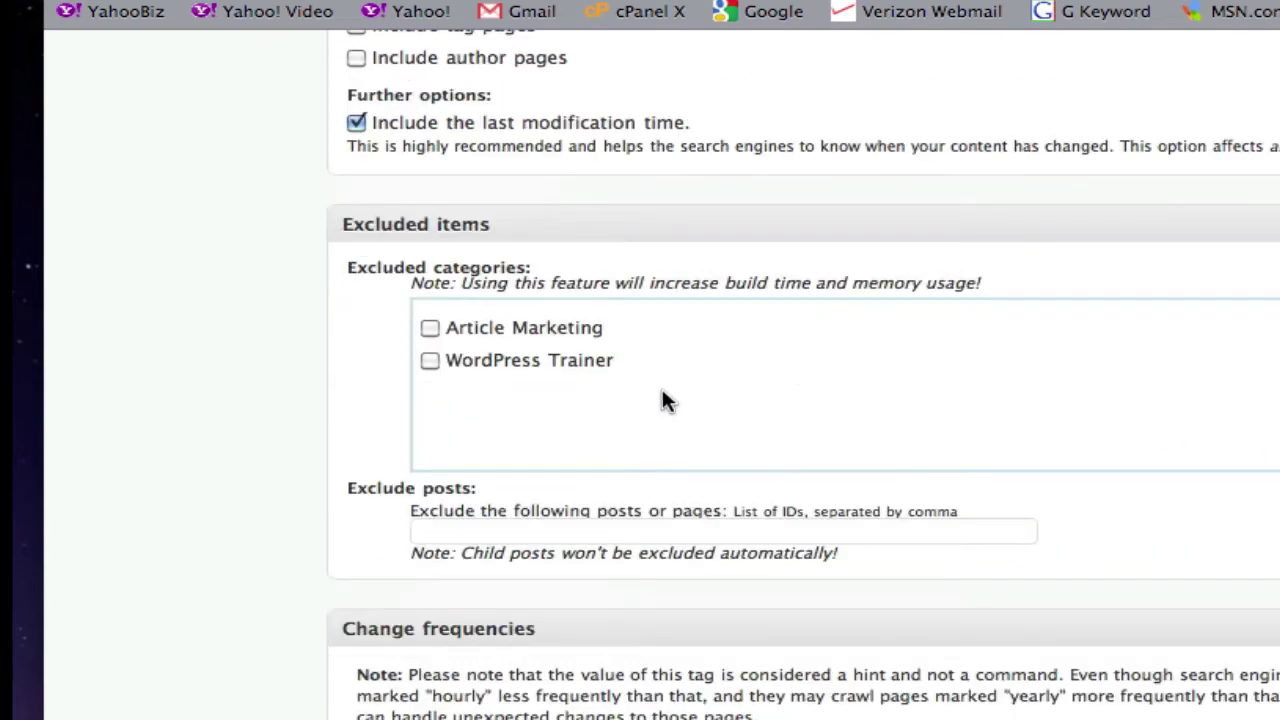
pyautogui.scroll(-10, 803, 374)
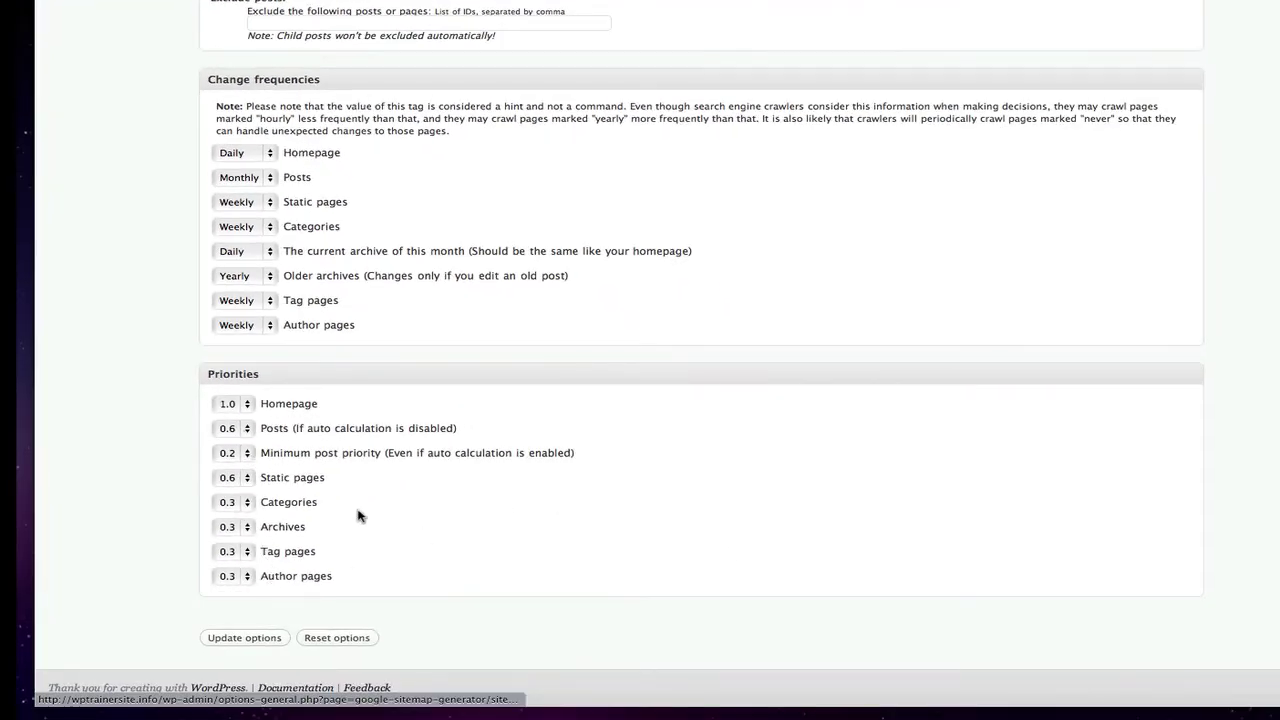
# Save the XML-Sitemap options with Update options and return to the Dashboard.
pyautogui.click(243, 637)
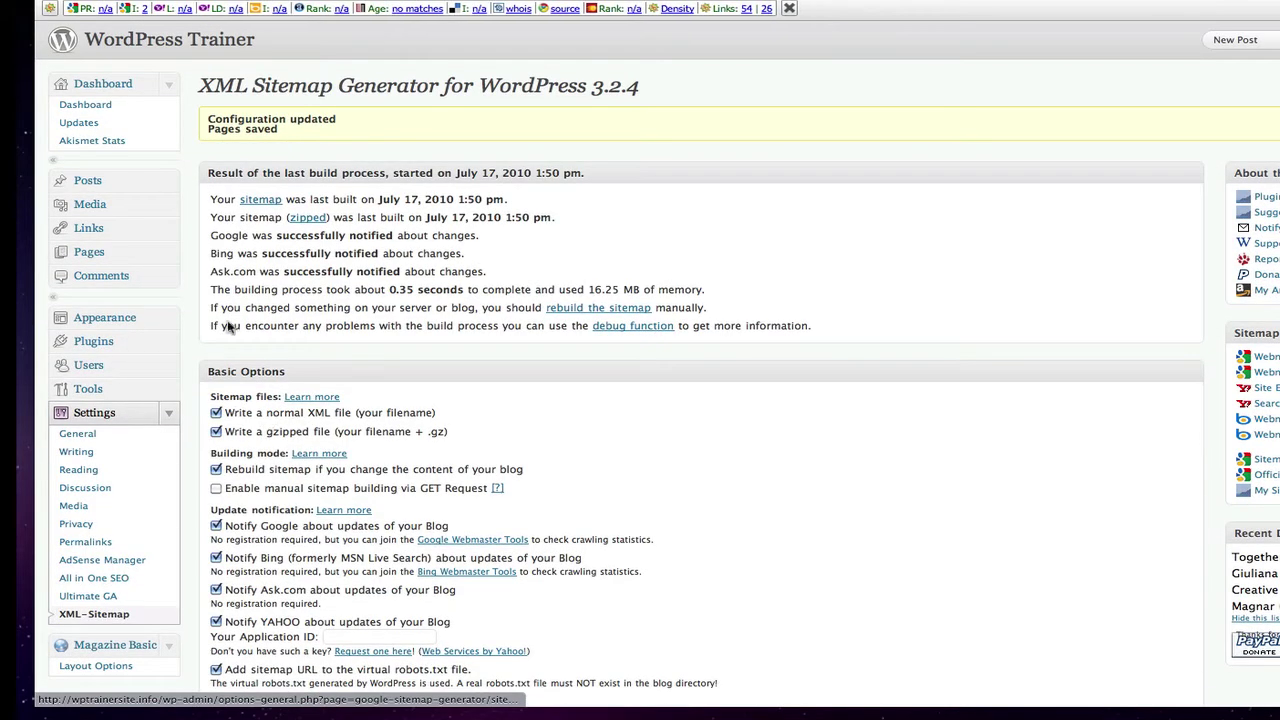
pyautogui.click(170, 416)
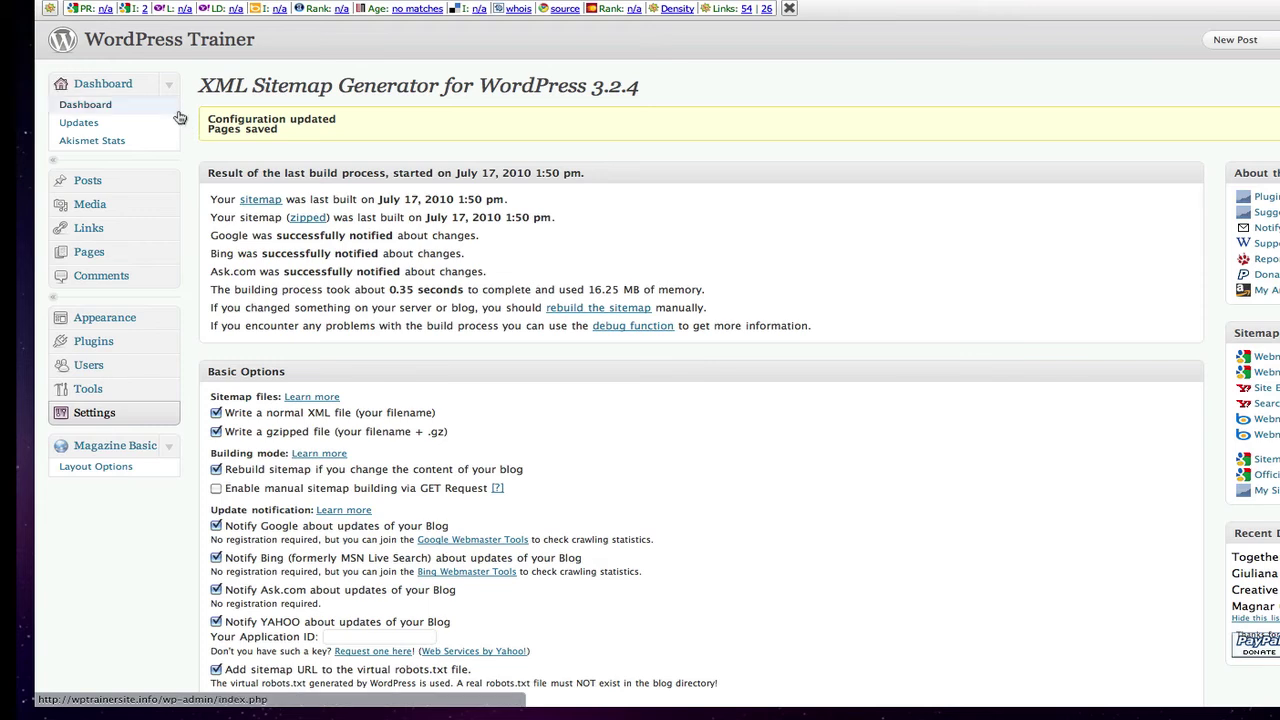
pyautogui.click(100, 84)
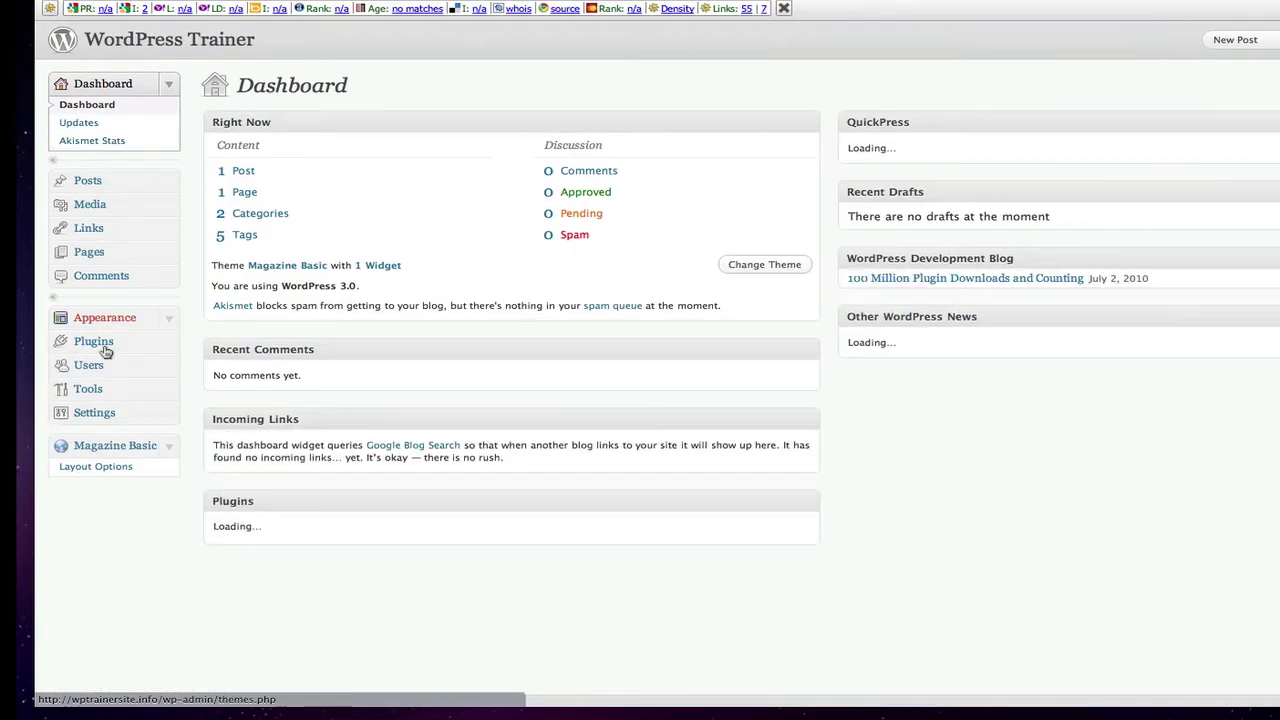
# Search the plugin directory for 'sitemap' to confirm Google XML Sitemaps is already installed.
pyautogui.click(94, 342)
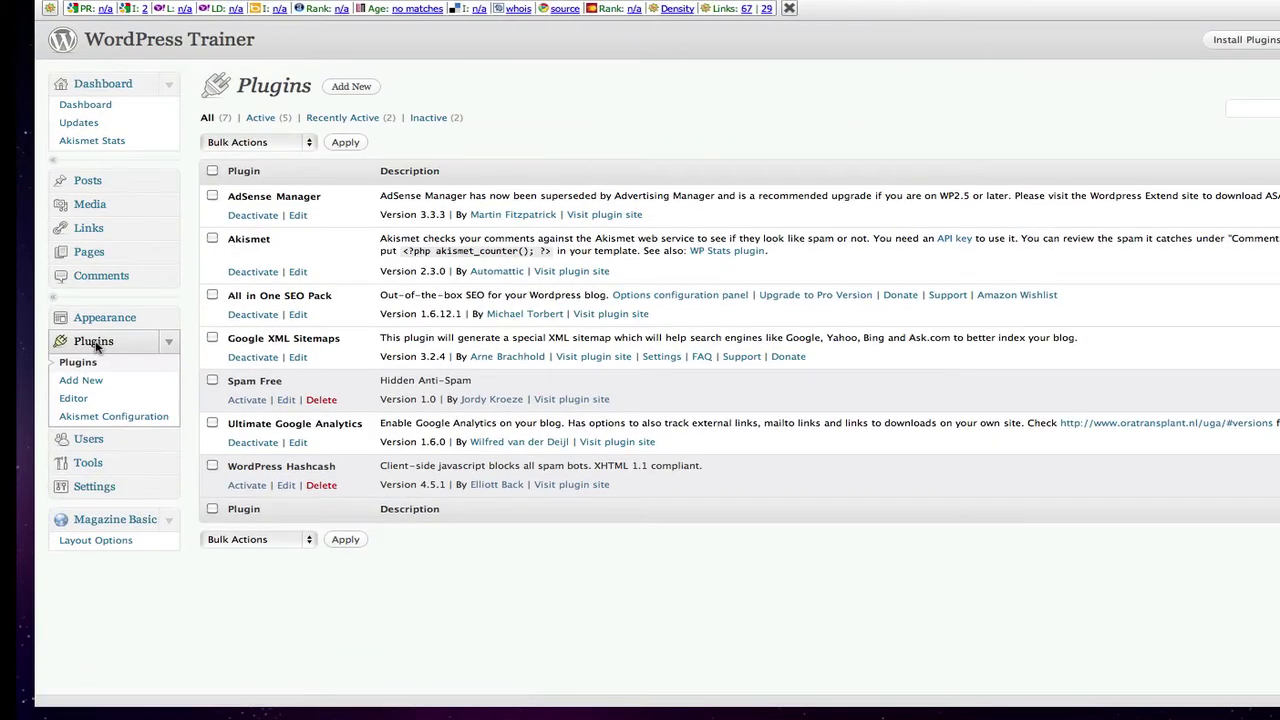
pyautogui.click(355, 88)
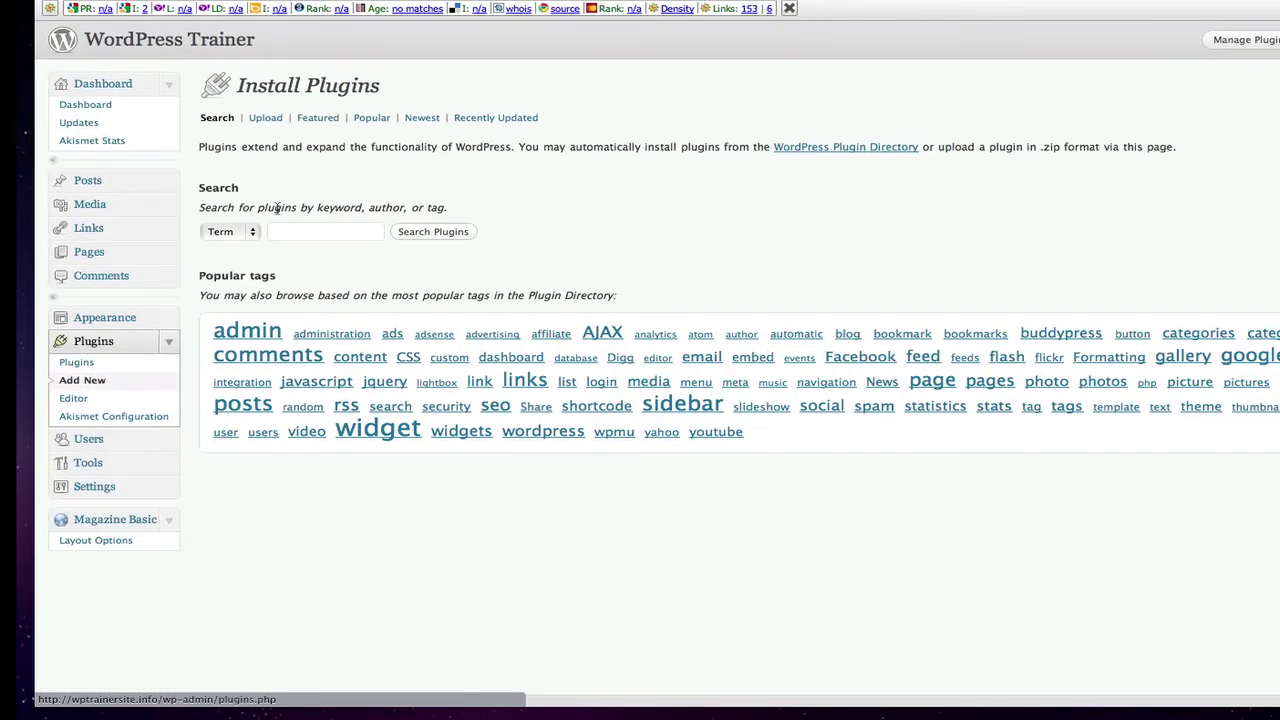
pyautogui.click(291, 233)
pyautogui.write('sitemap')
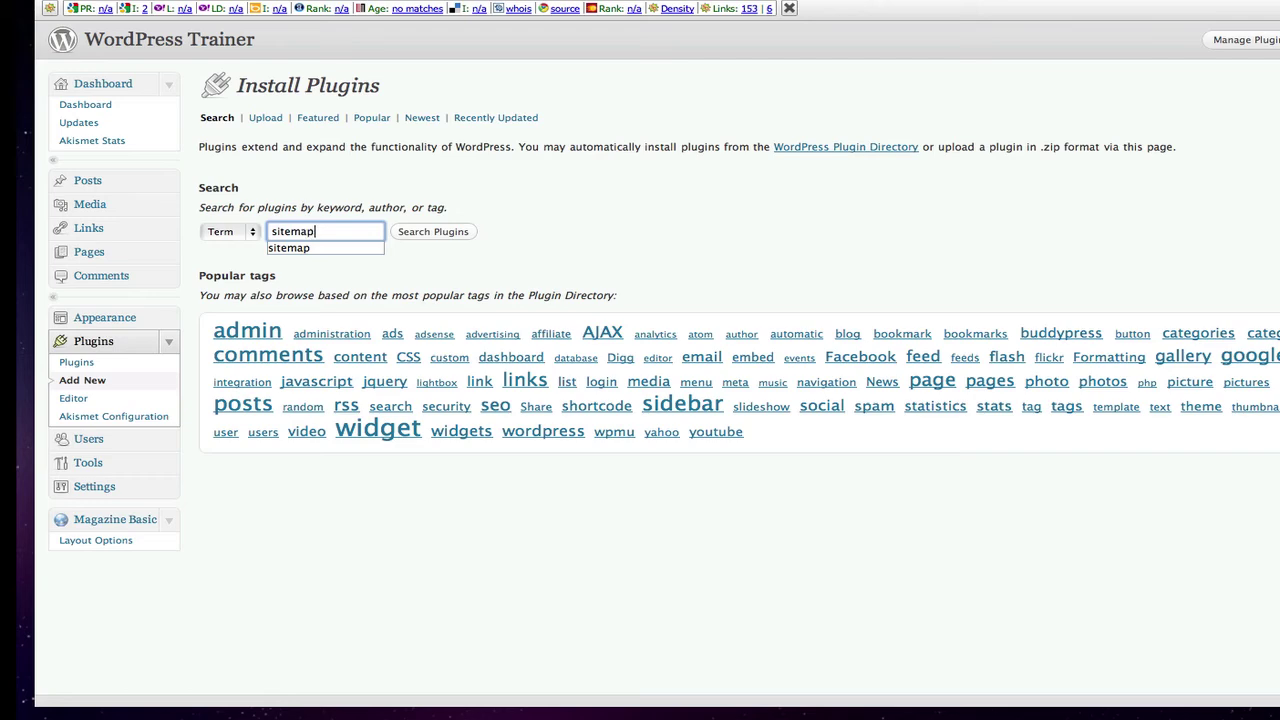
pyautogui.click(424, 234)
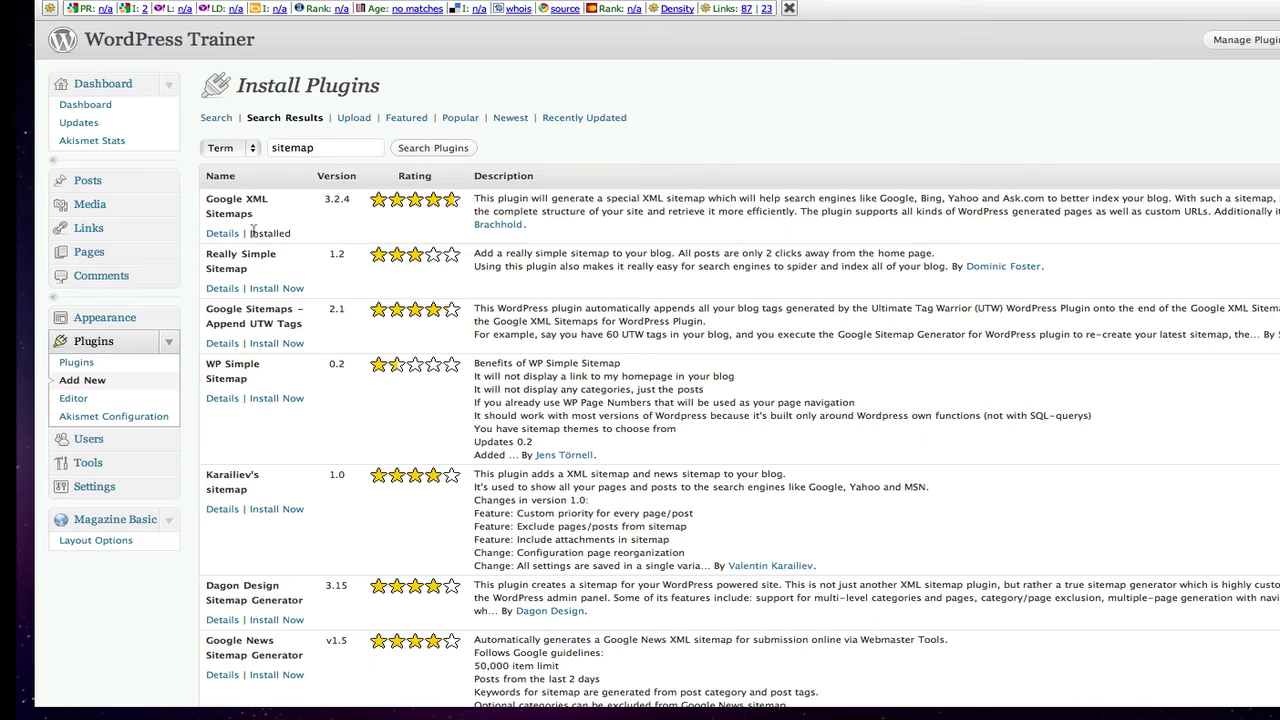
# Return to the installed plugins list, now seven plugins with five active, and expand Settings.
pyautogui.click(95, 345)
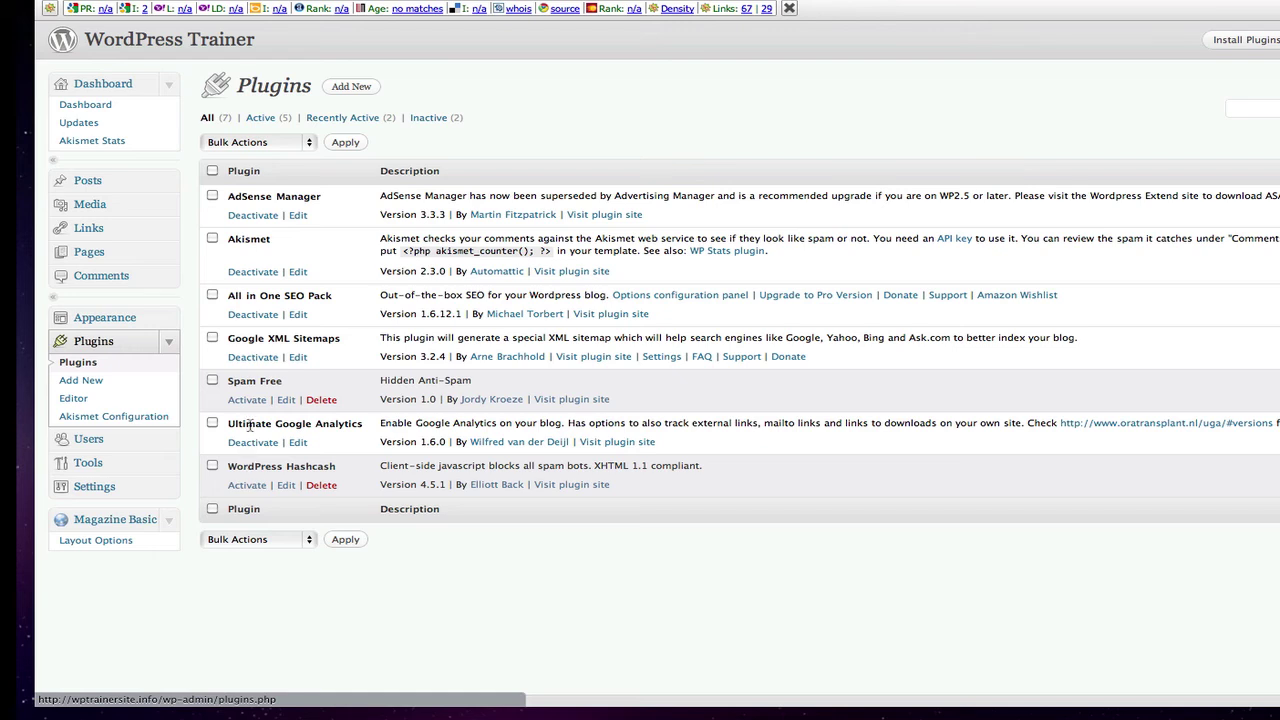
pyautogui.click(169, 490)
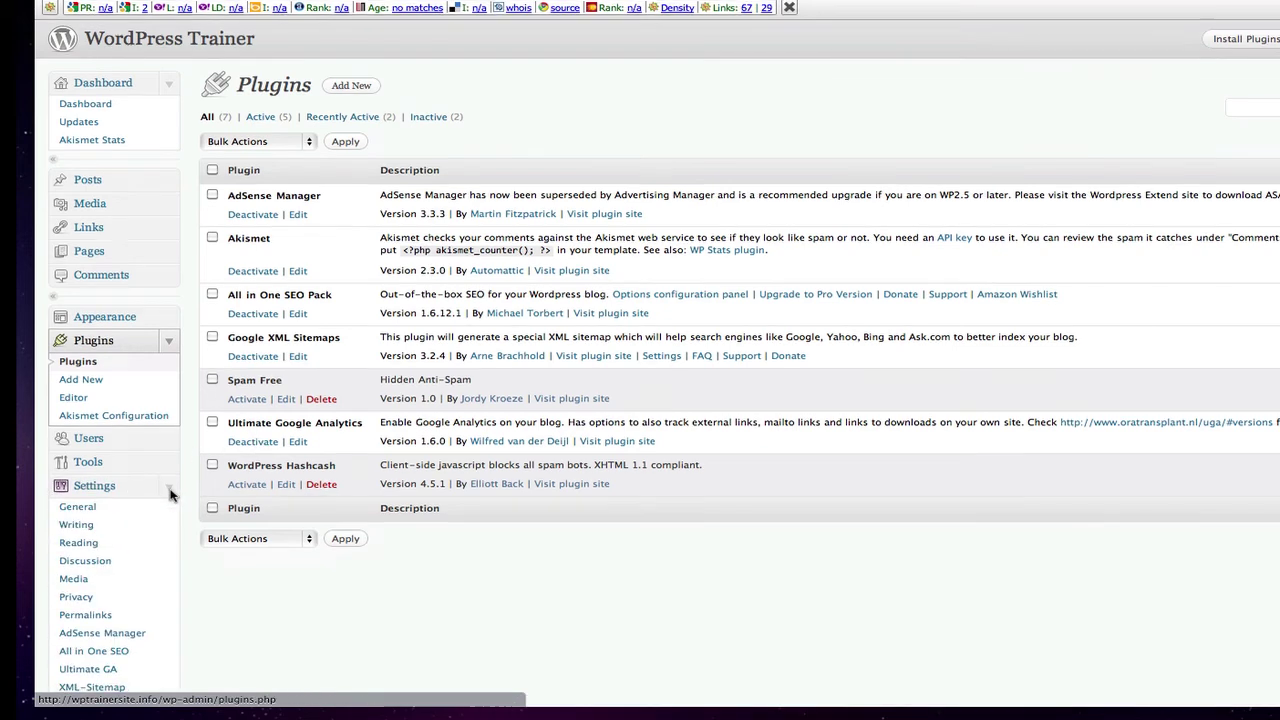
pyautogui.scroll(-2, 170, 494)
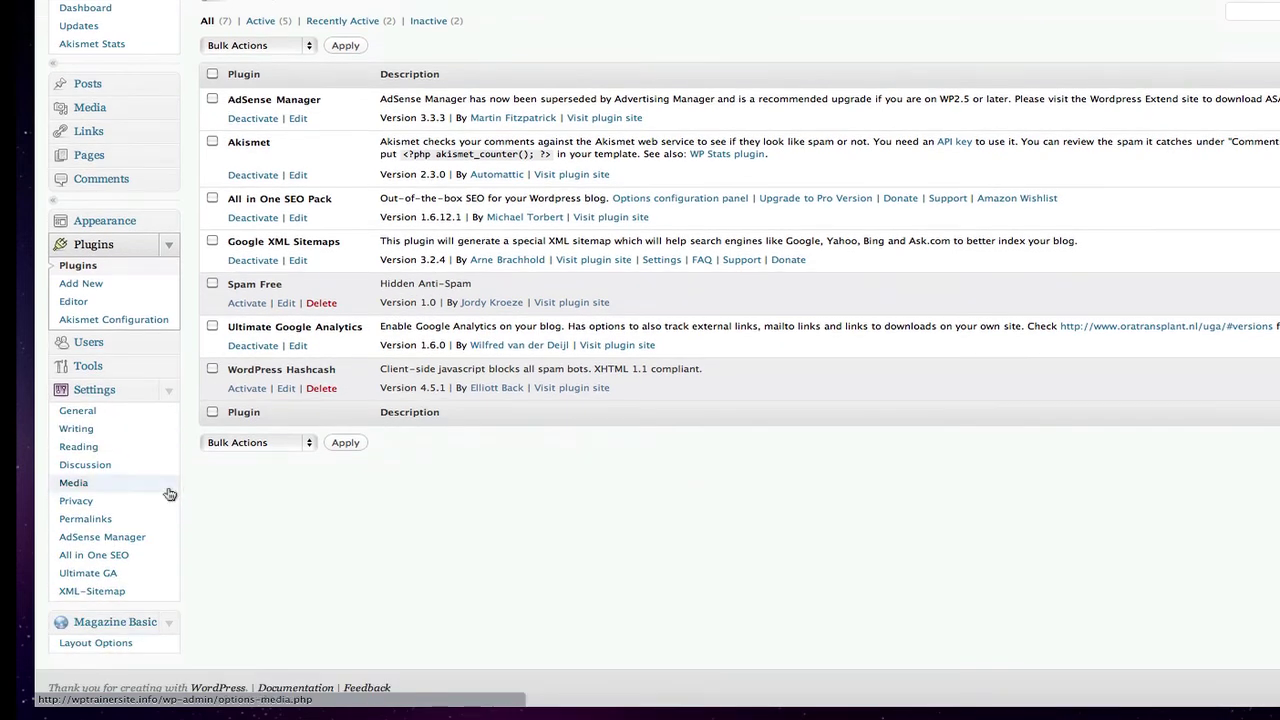
# Save the XML-Sitemap options again, then visit the WordPress Trainer public front page.
pyautogui.click(90, 591)
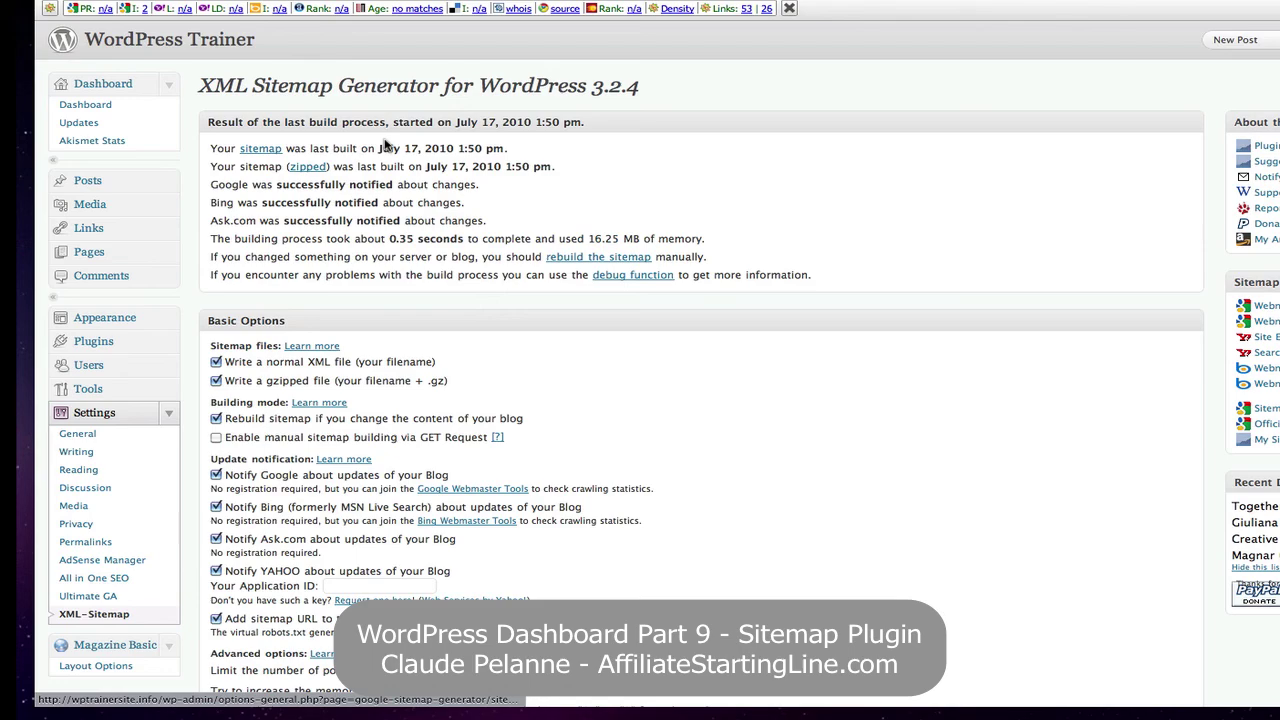
pyautogui.scroll(-5, 224, 343)
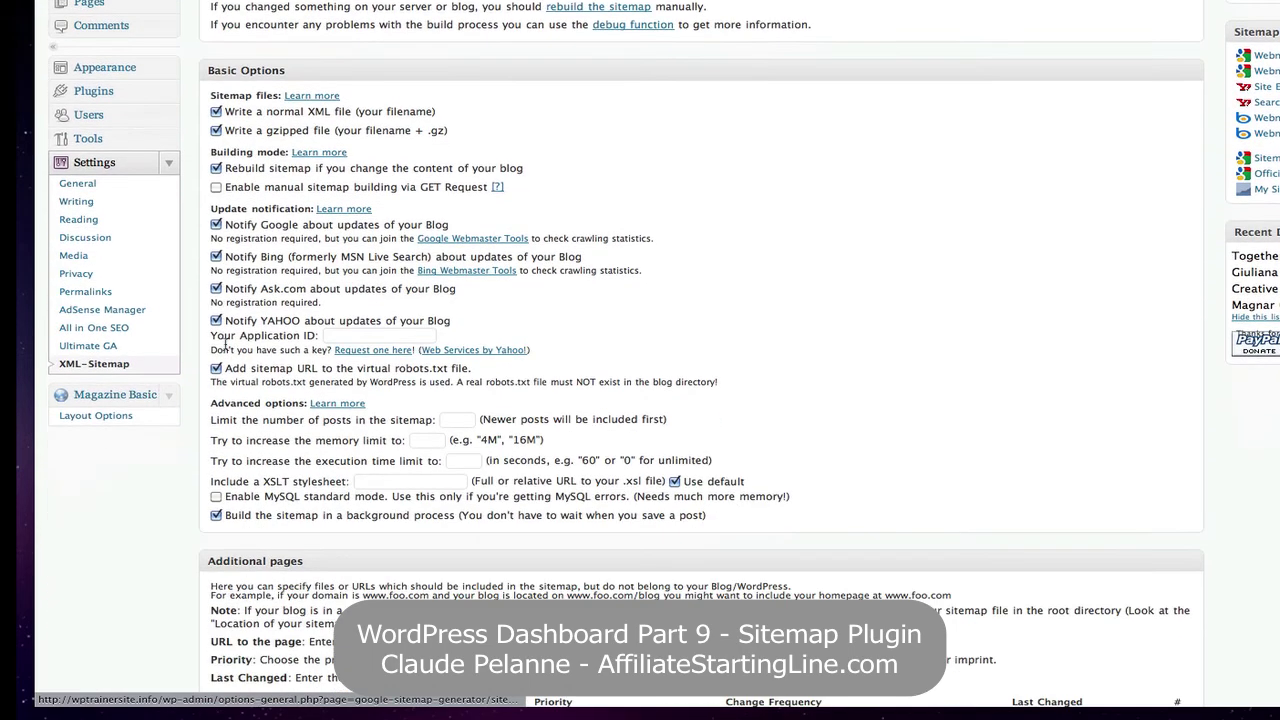
pyautogui.scroll(-10, 226, 343)
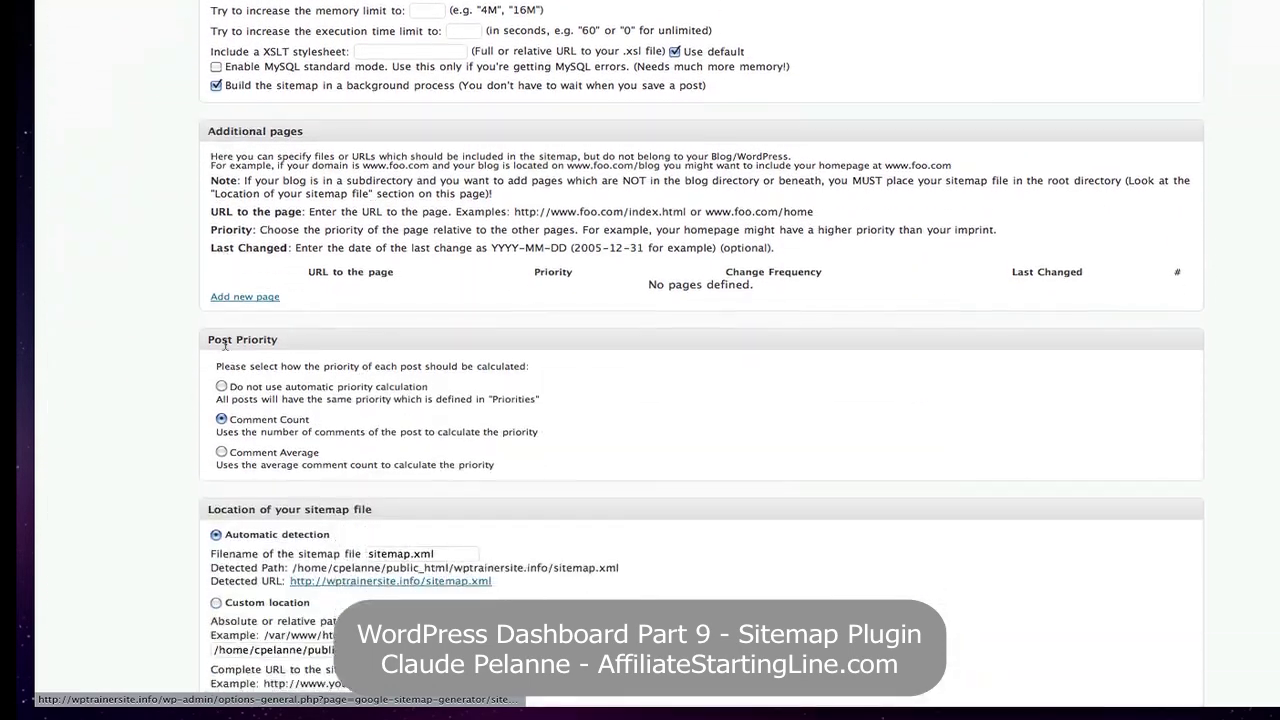
pyautogui.scroll(-10, 224, 343)
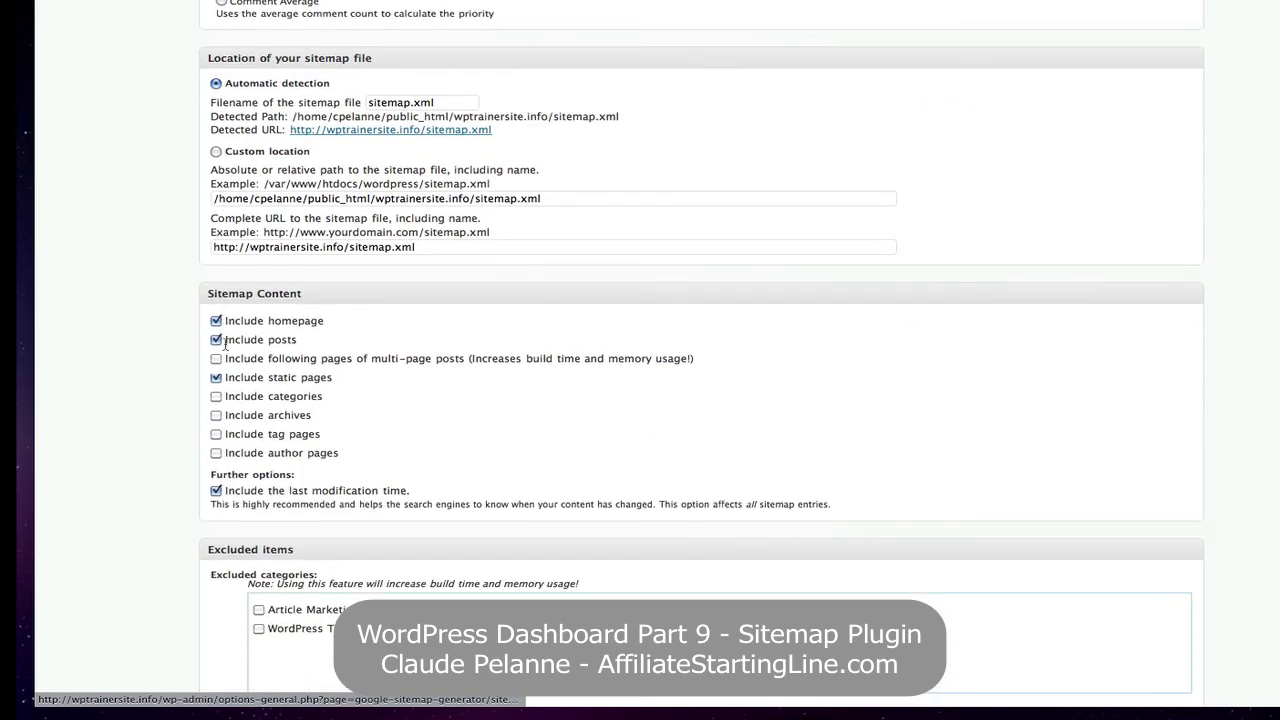
pyautogui.scroll(-11, 225, 345)
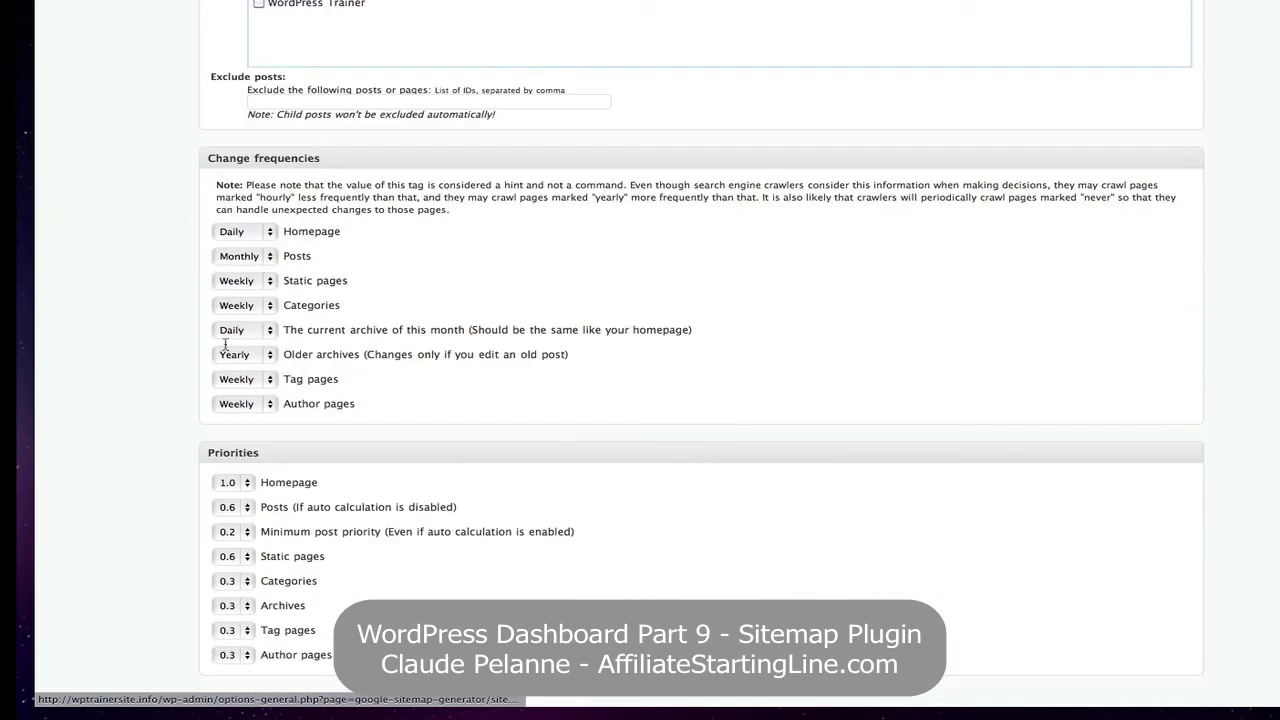
pyautogui.click(234, 639)
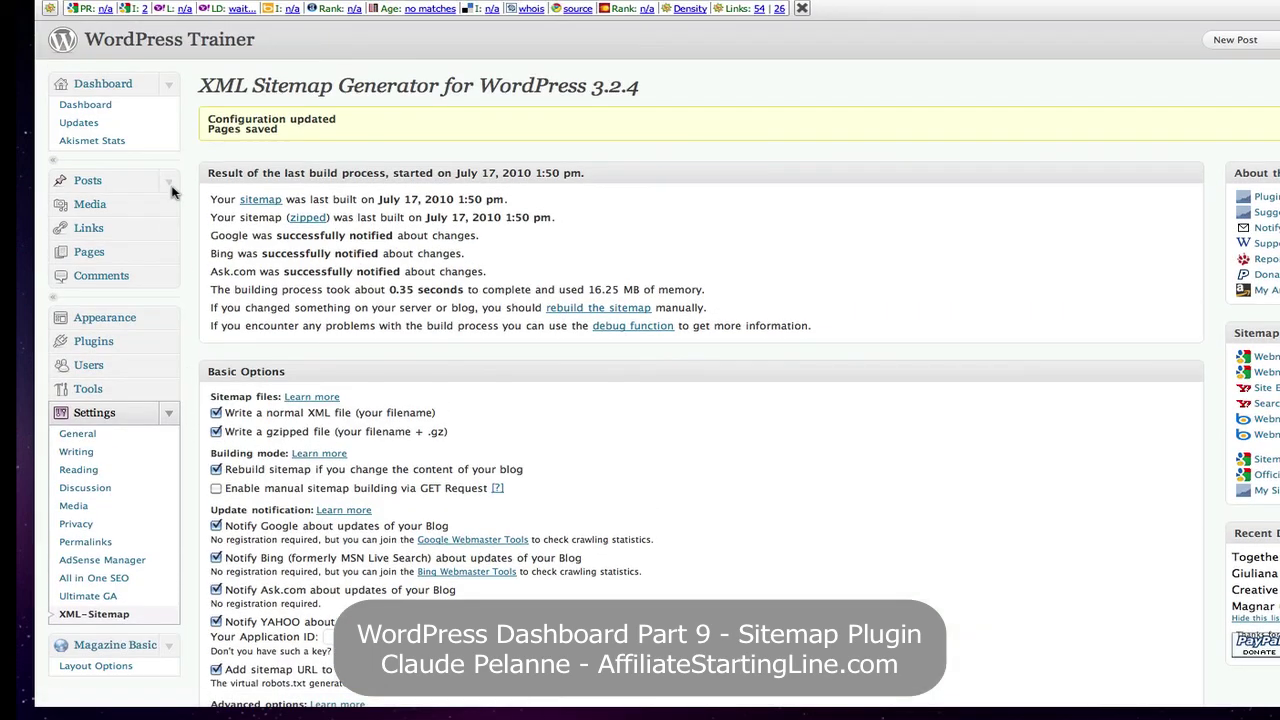
pyautogui.click(112, 96)
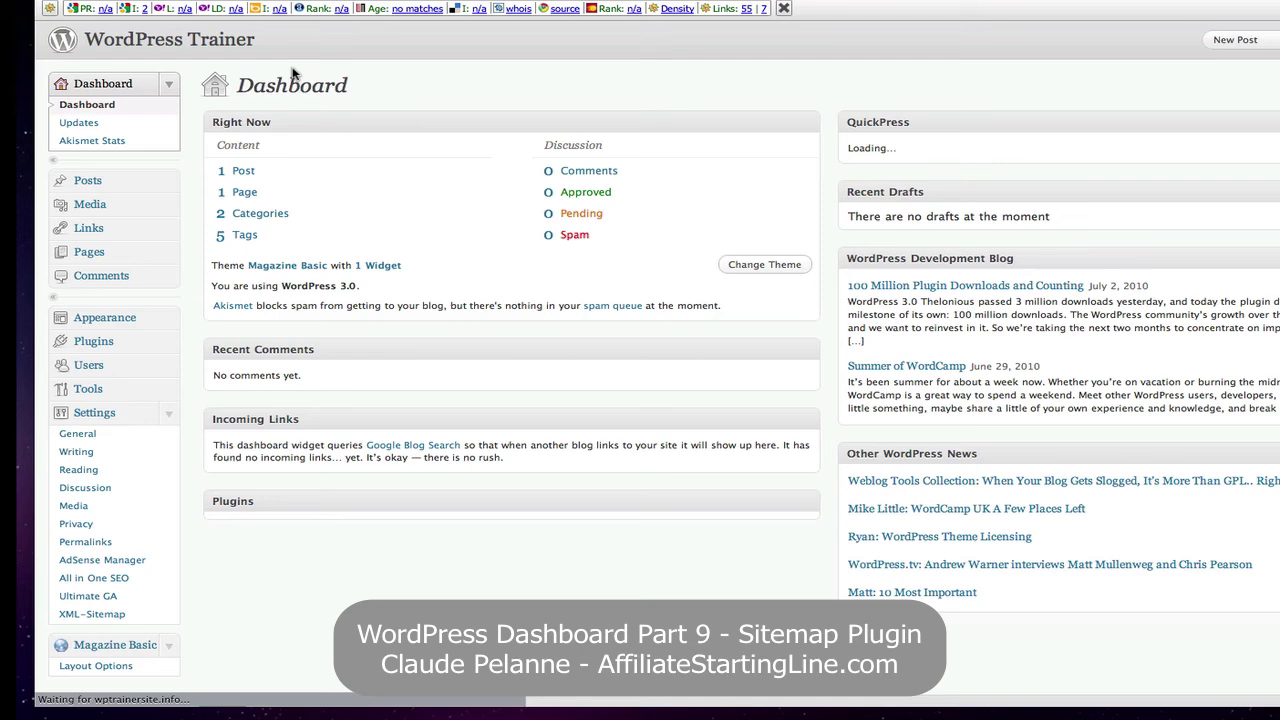
pyautogui.click(169, 39)
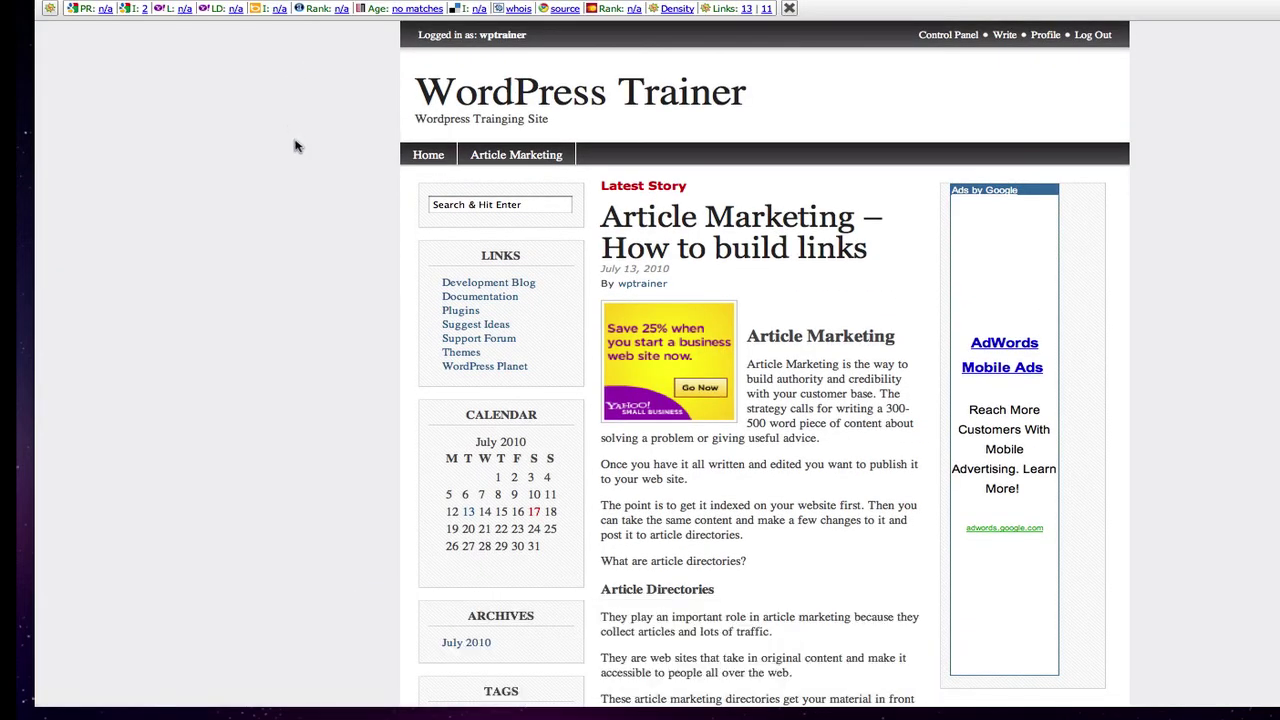